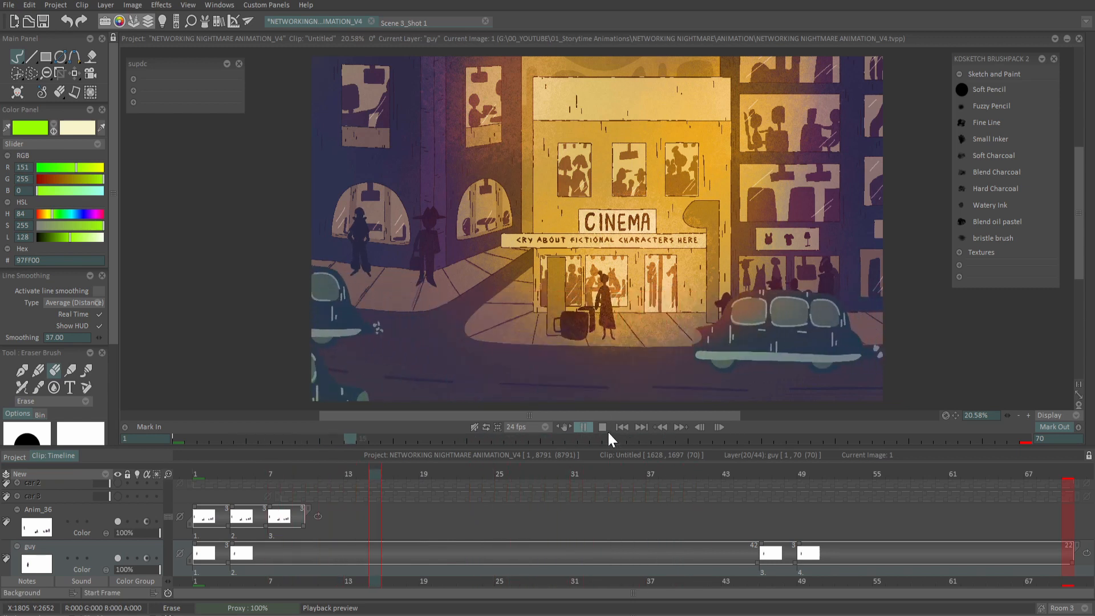
# Activate the Camera tool, enlarge the camera frame slightly beyond the artwork, and preview the clip.
pyautogui.click(603, 426)
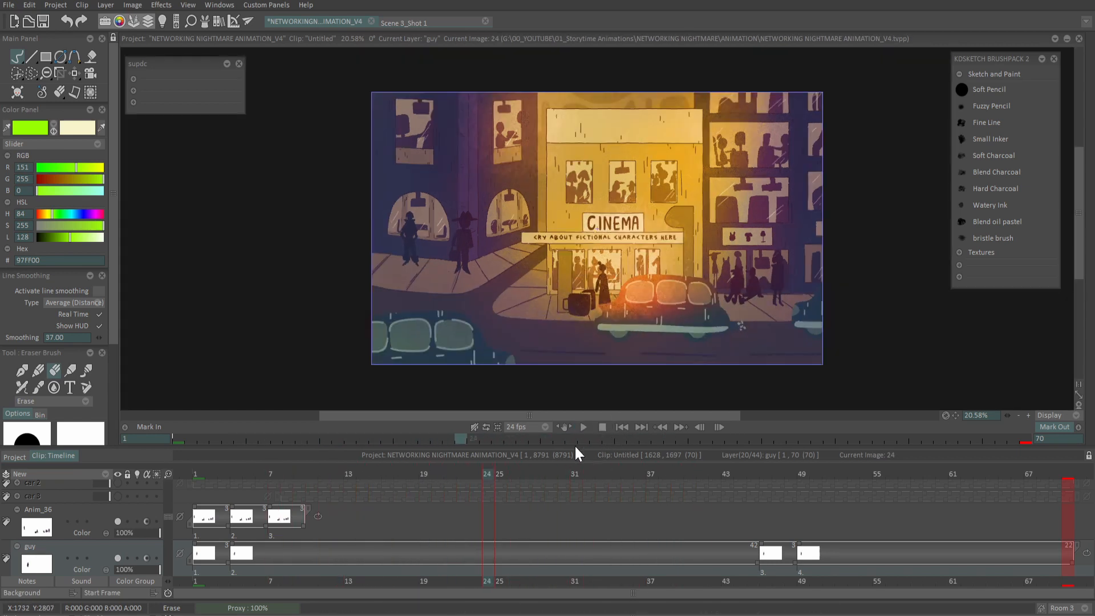
pyautogui.click(91, 74)
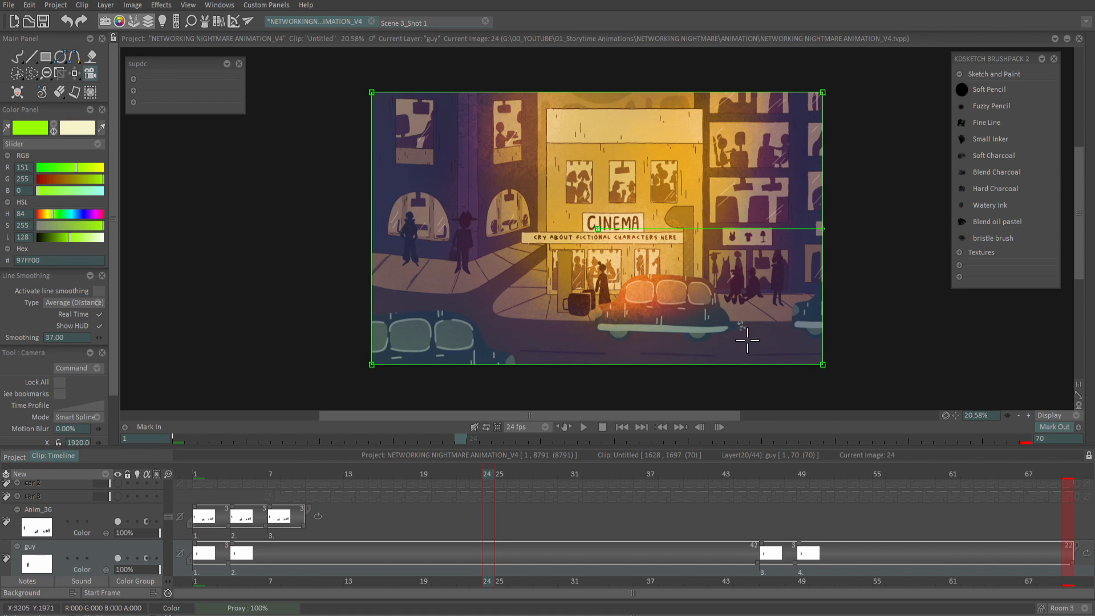
pyautogui.moveTo(821, 363)
pyautogui.mouseDown()
pyautogui.moveTo(851, 393)
pyautogui.moveTo(797, 330)
pyautogui.moveTo(836, 376)
pyautogui.mouseUp()
pyautogui.click(584, 426)
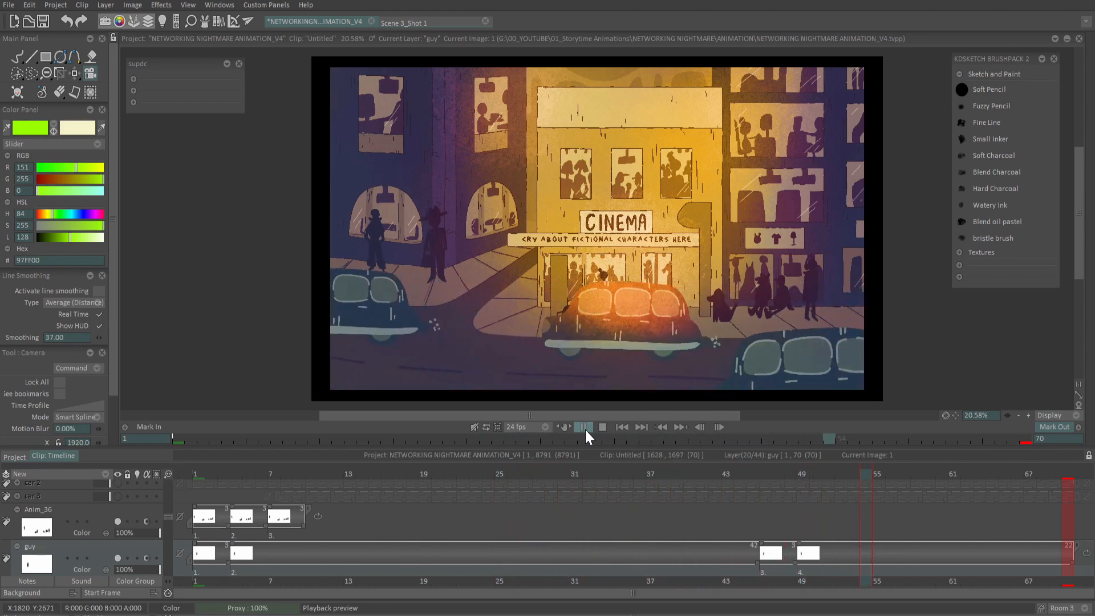
# Shrink the camera frame inside the artwork, then reset it with Fit to project.
pyautogui.moveTo(792, 250)
pyautogui.mouseDown()
pyautogui.moveTo(784, 175)
pyautogui.moveTo(786, 265)
pyautogui.moveTo(794, 229)
pyautogui.mouseUp()
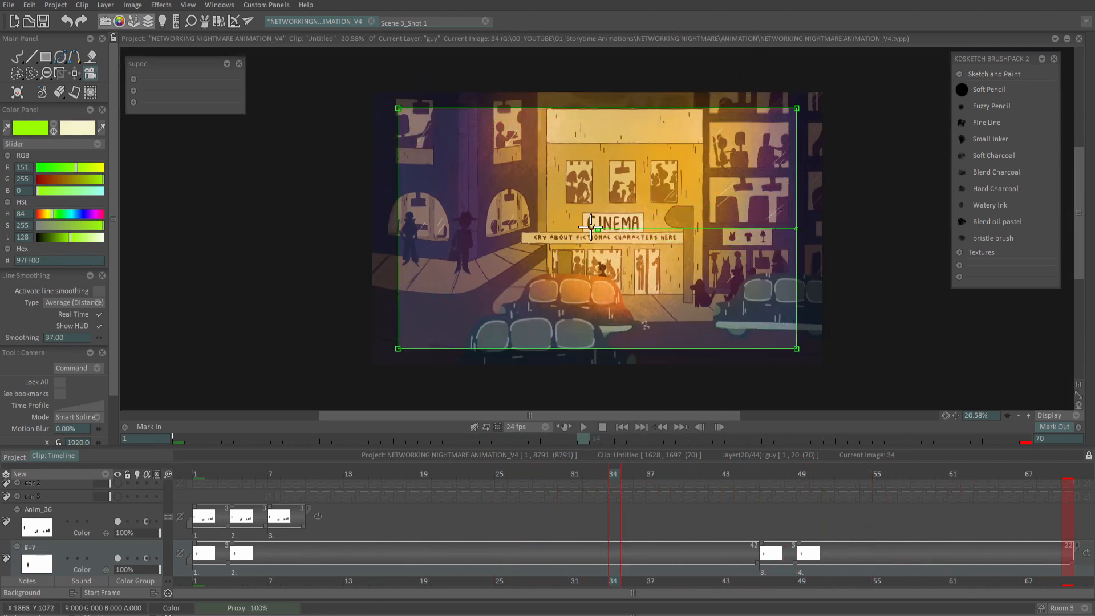
pyautogui.rightClick(598, 228)
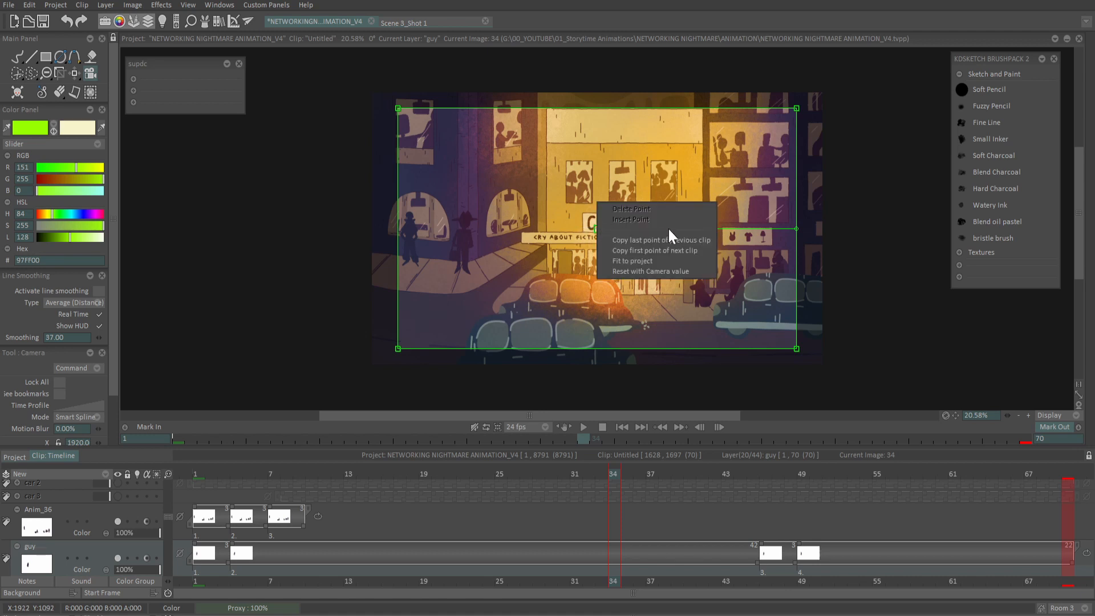
pyautogui.click(701, 264)
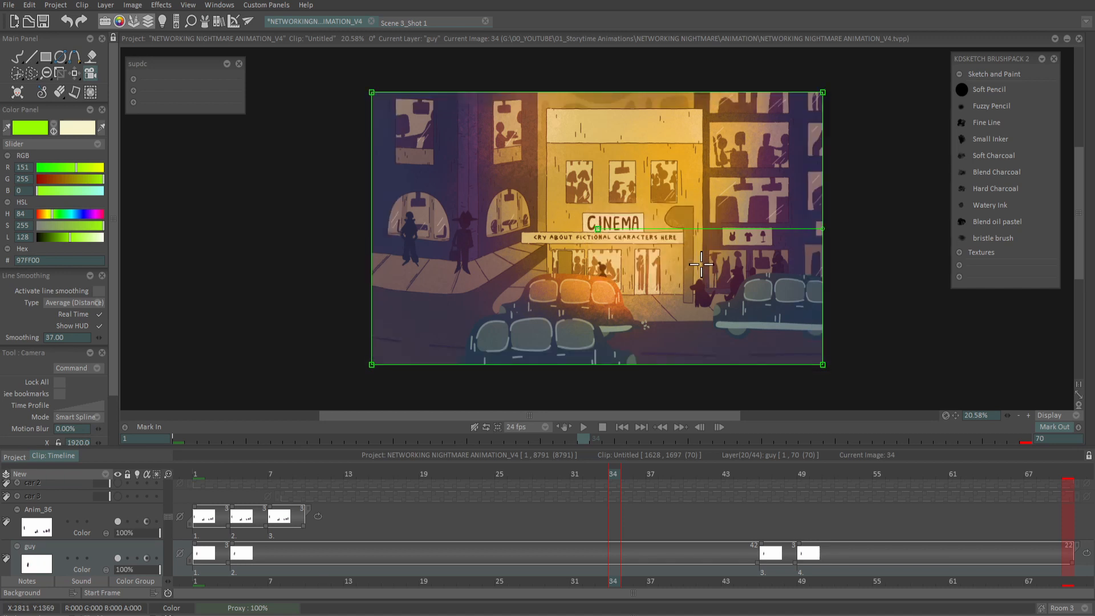
pyautogui.rightClick(597, 229)
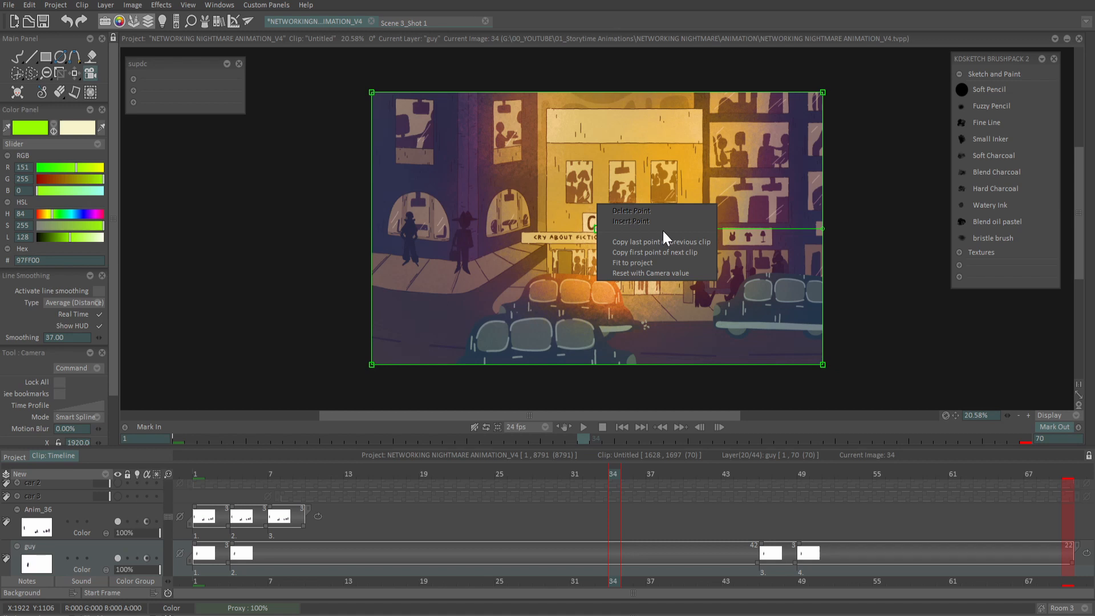
pyautogui.click(706, 255)
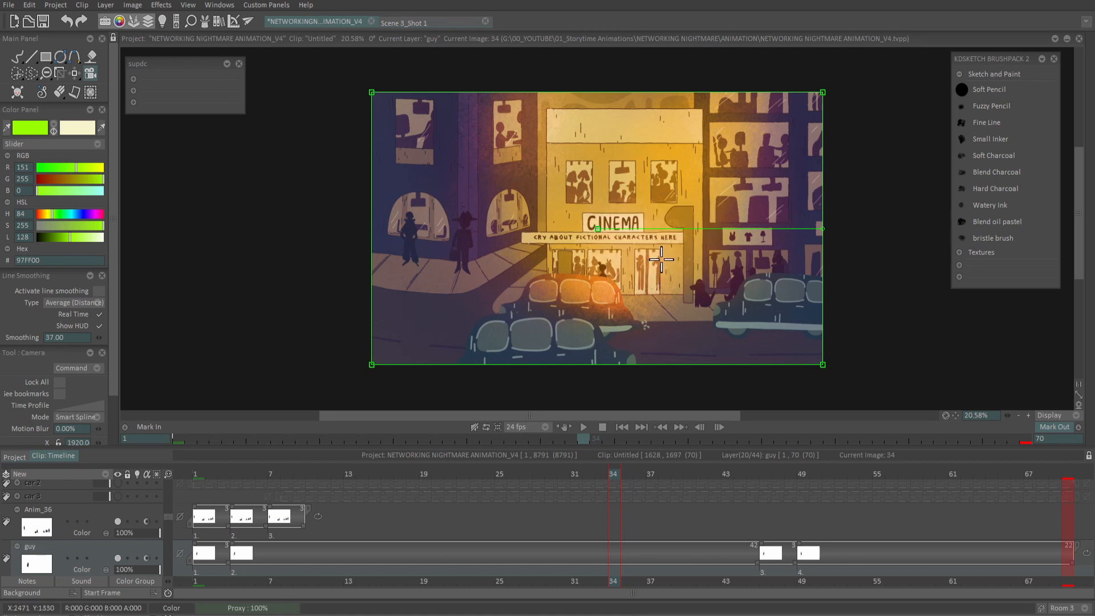
# Add a second camera point with a smaller frame, position it beside the first near the Cinema sign, and preview the move.
pyautogui.click(666, 201)
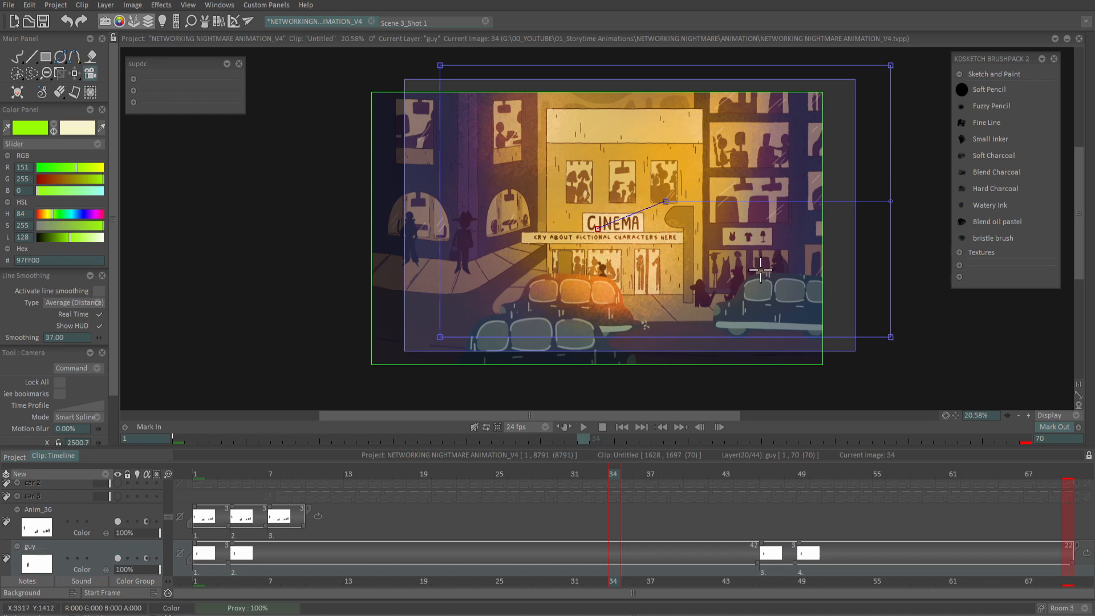
pyautogui.moveTo(890, 337); pyautogui.dragTo(859, 317)
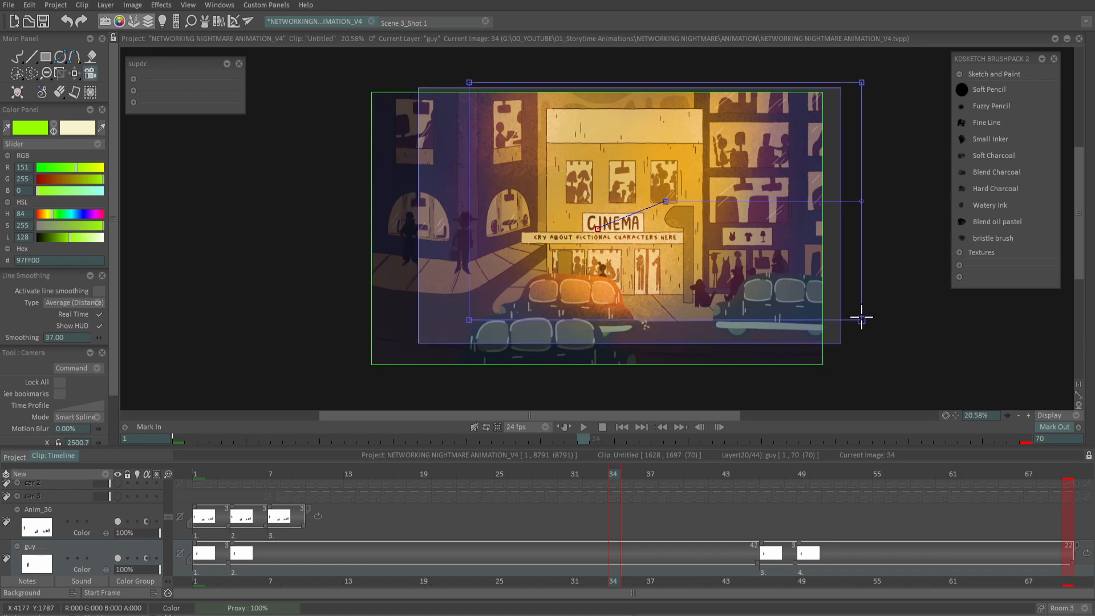
pyautogui.moveTo(669, 199); pyautogui.dragTo(586, 224)
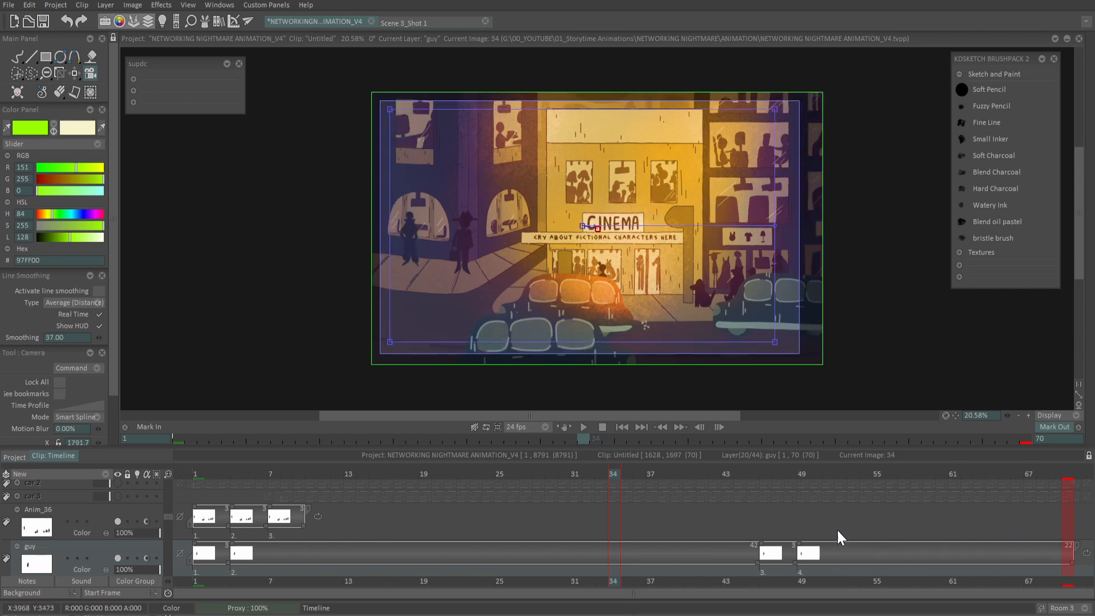
pyautogui.click(583, 427)
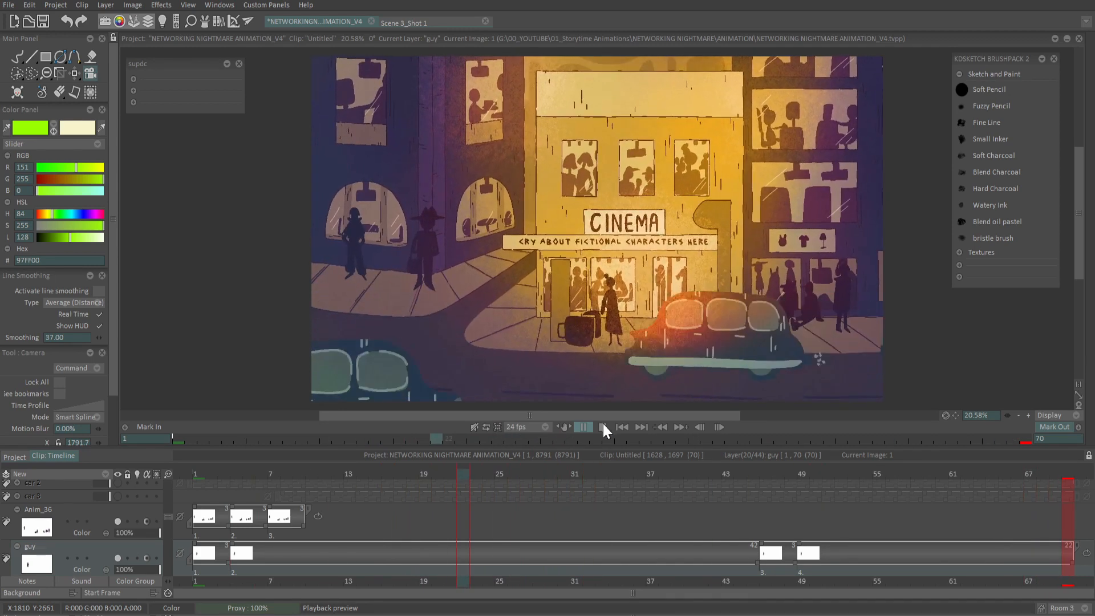
pyautogui.click(603, 427)
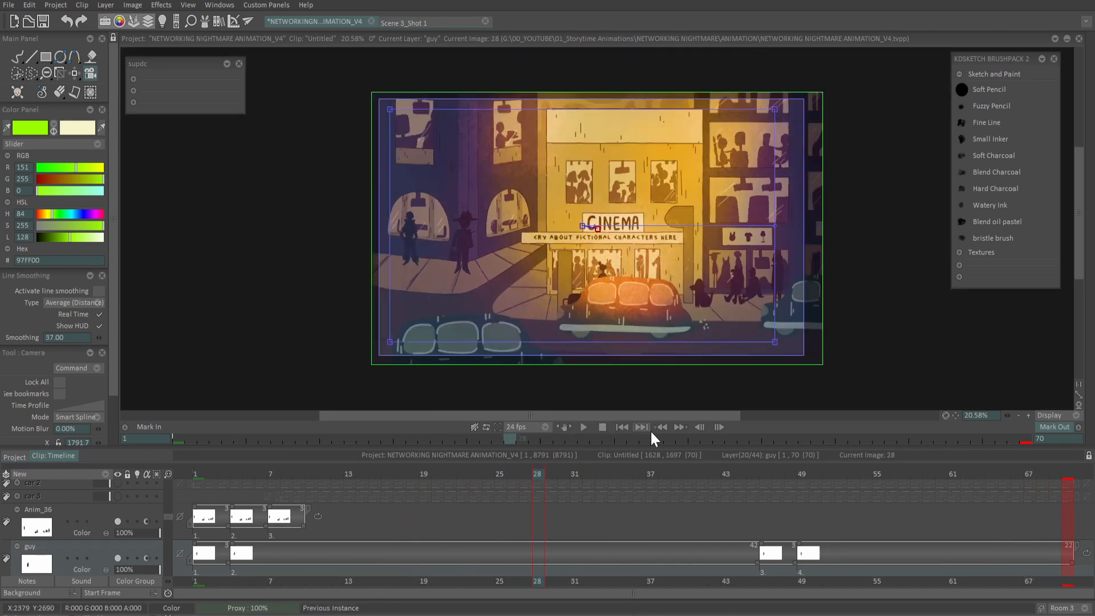
pyautogui.click(584, 426)
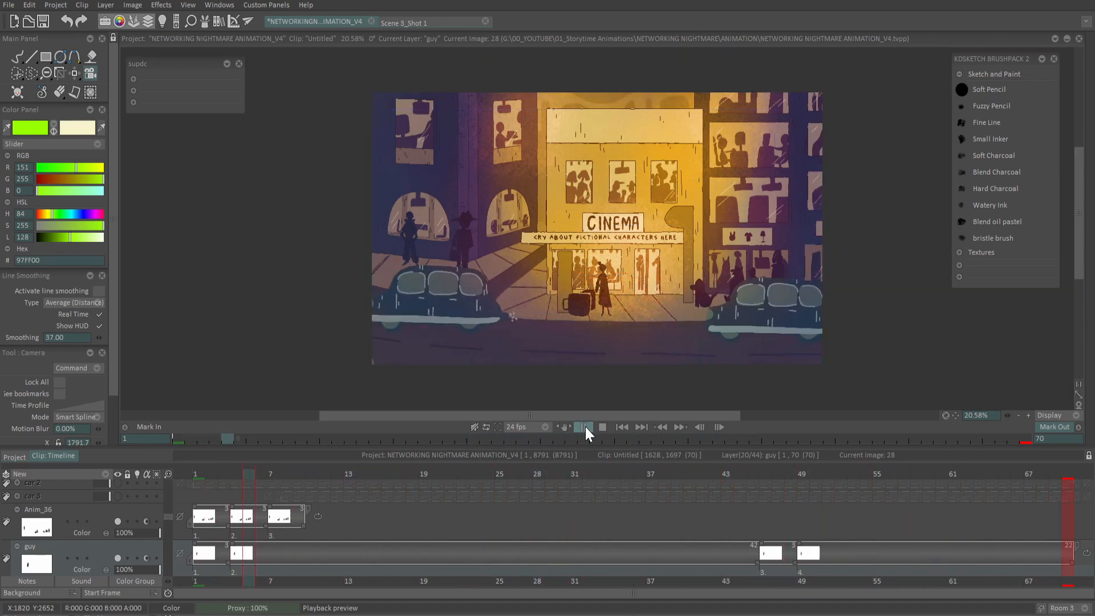
pyautogui.click(586, 427)
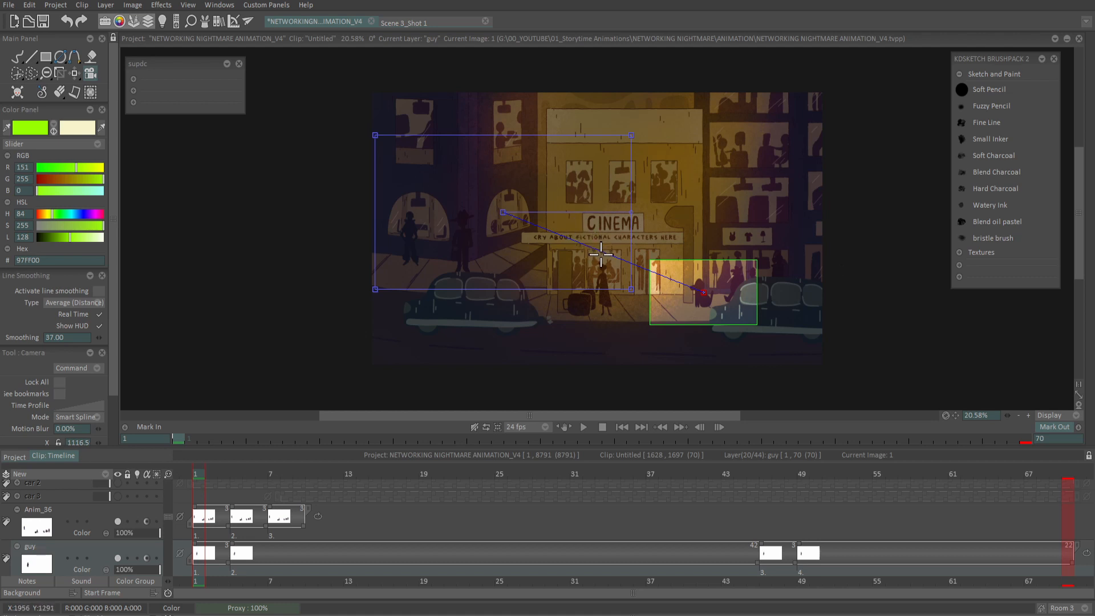
# Insert a middle point on the camera path and pull it down toward the street to curve the move.
pyautogui.click(601, 254)
pyautogui.moveTo(585, 253); pyautogui.dragTo(540, 272)
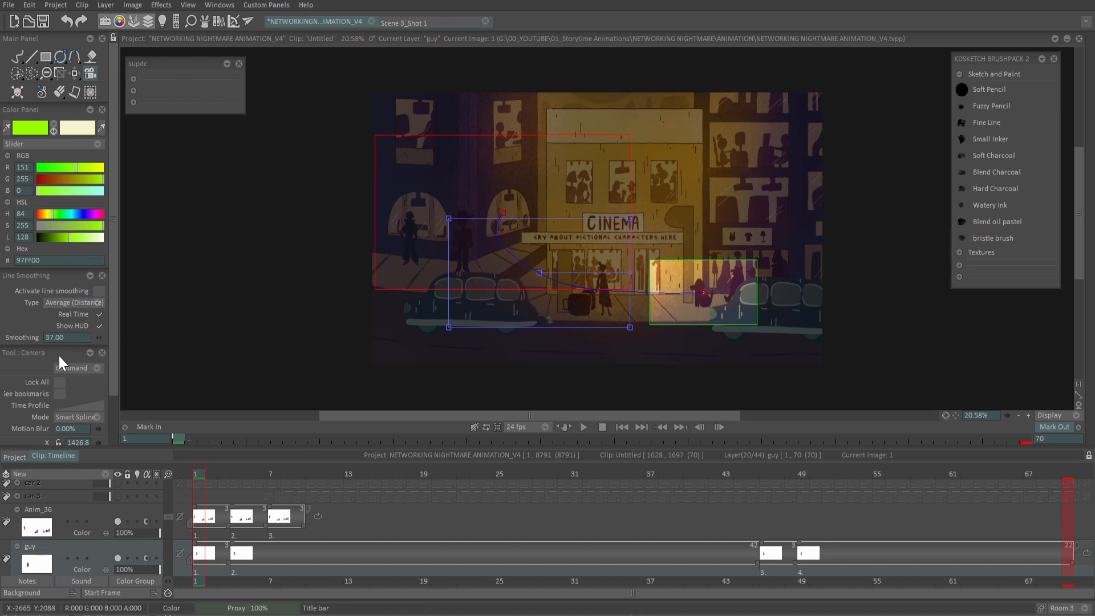
# Open the camera's time profile in an enlarged window and flatten the start and end of its linear curve.
pyautogui.moveTo(111, 320); pyautogui.dragTo(112, 377)
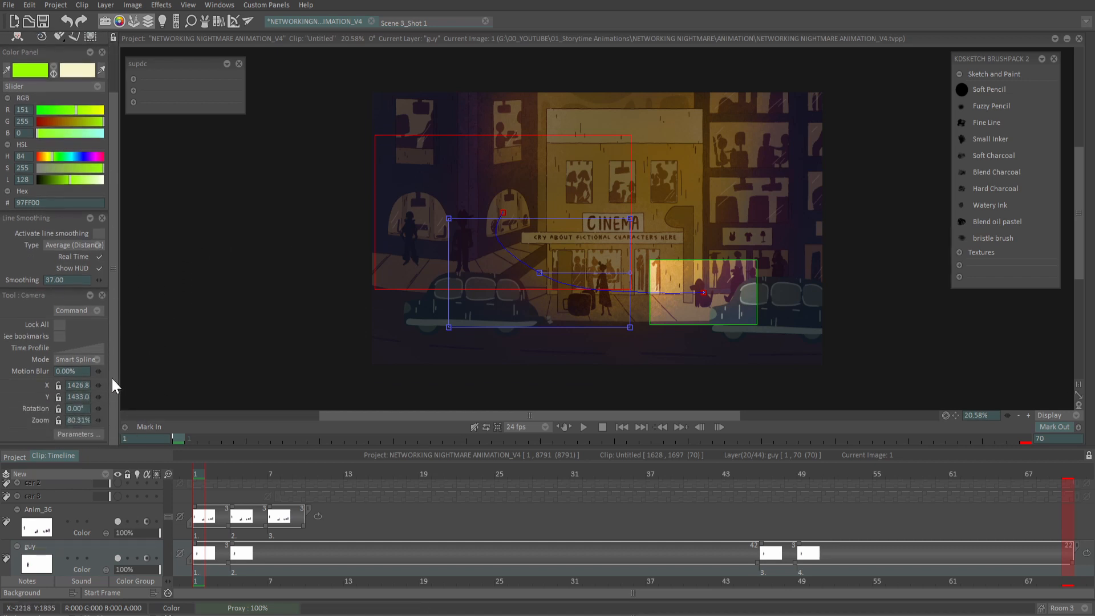
pyautogui.click(87, 348)
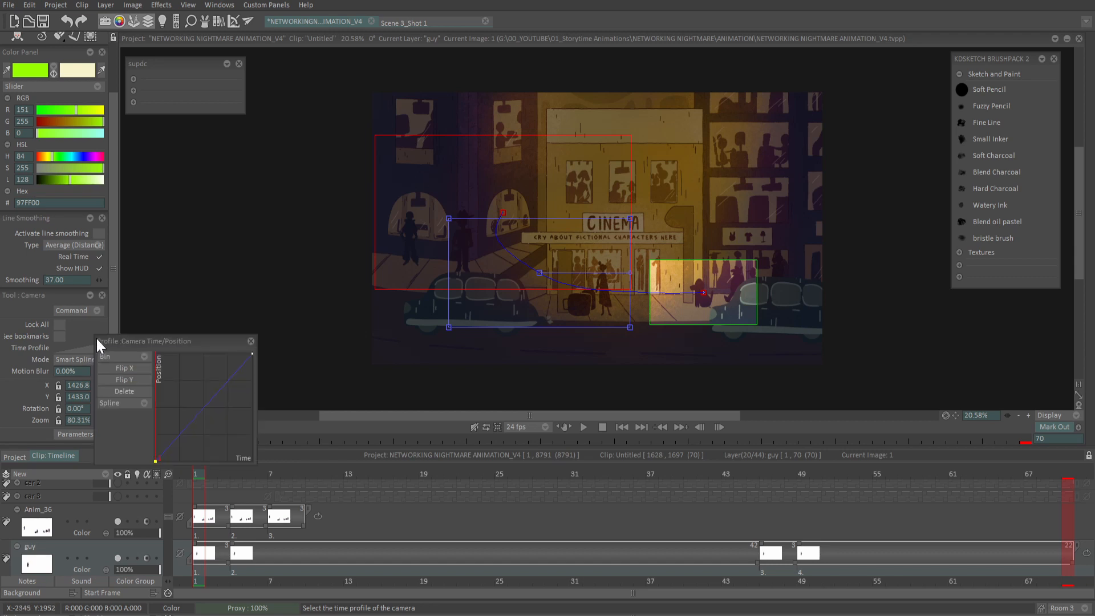
pyautogui.moveTo(317, 397); pyautogui.dragTo(475, 395)
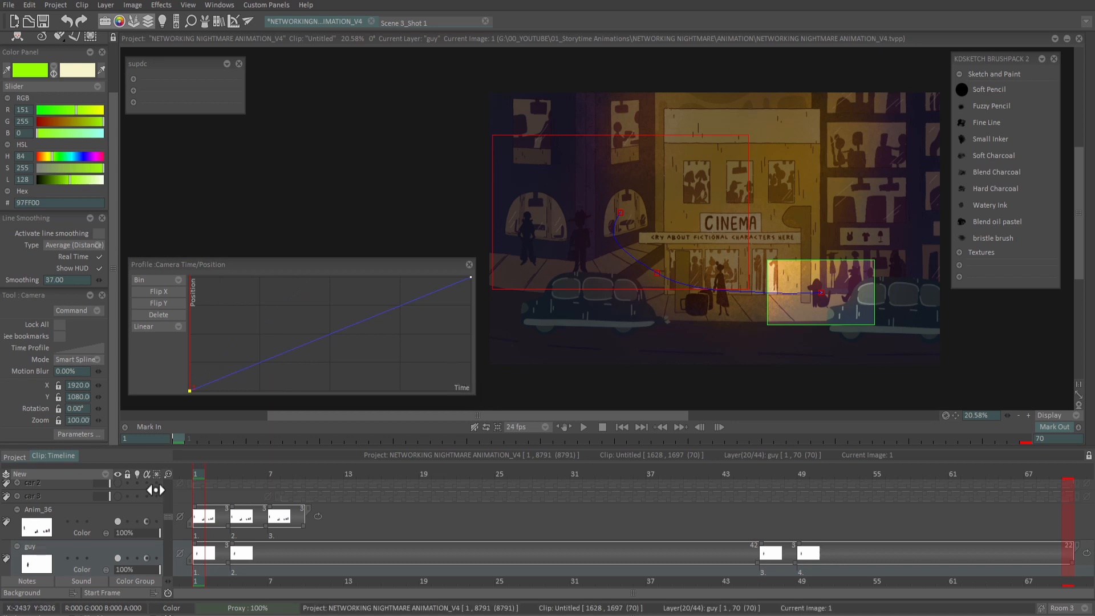
pyautogui.moveTo(197, 466)
pyautogui.mouseDown()
pyautogui.moveTo(978, 475)
pyautogui.moveTo(790, 499)
pyautogui.moveTo(386, 521)
pyautogui.moveTo(276, 514)
pyautogui.moveTo(208, 548)
pyautogui.moveTo(337, 521)
pyautogui.mouseUp()
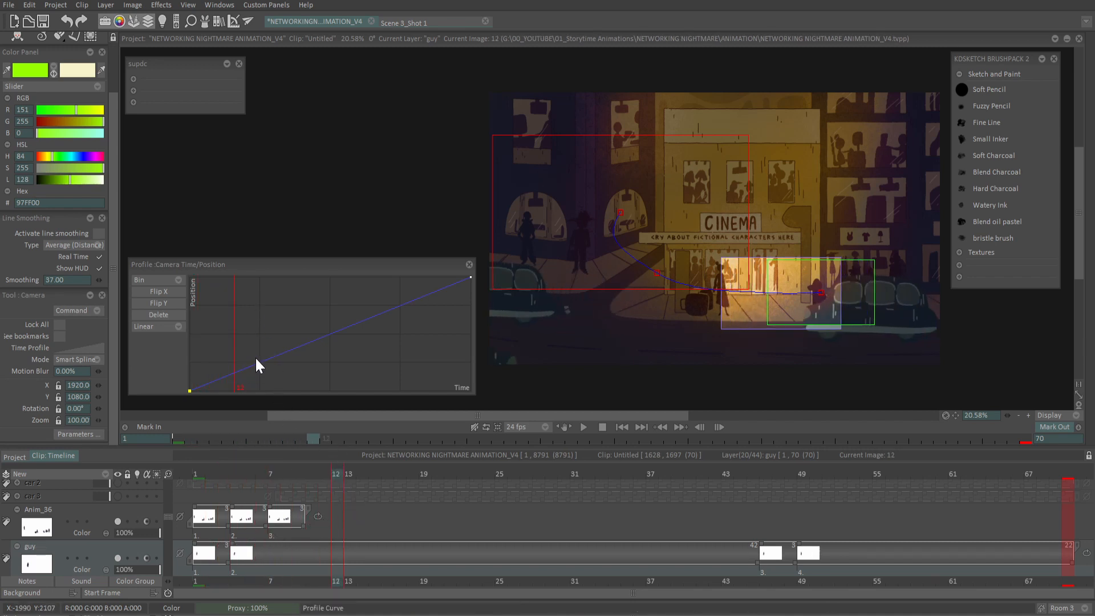
pyautogui.moveTo(233, 368); pyautogui.dragTo(233, 396)
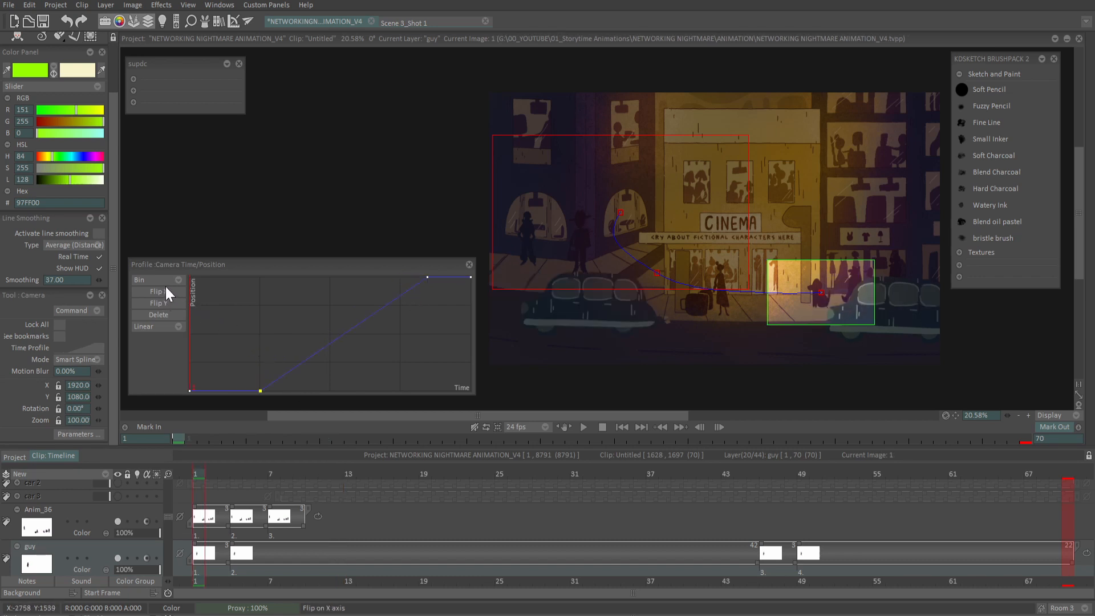
# Flip the camera's time profile on the X axis and set its curve mode to Spline.
pyautogui.click(166, 291)
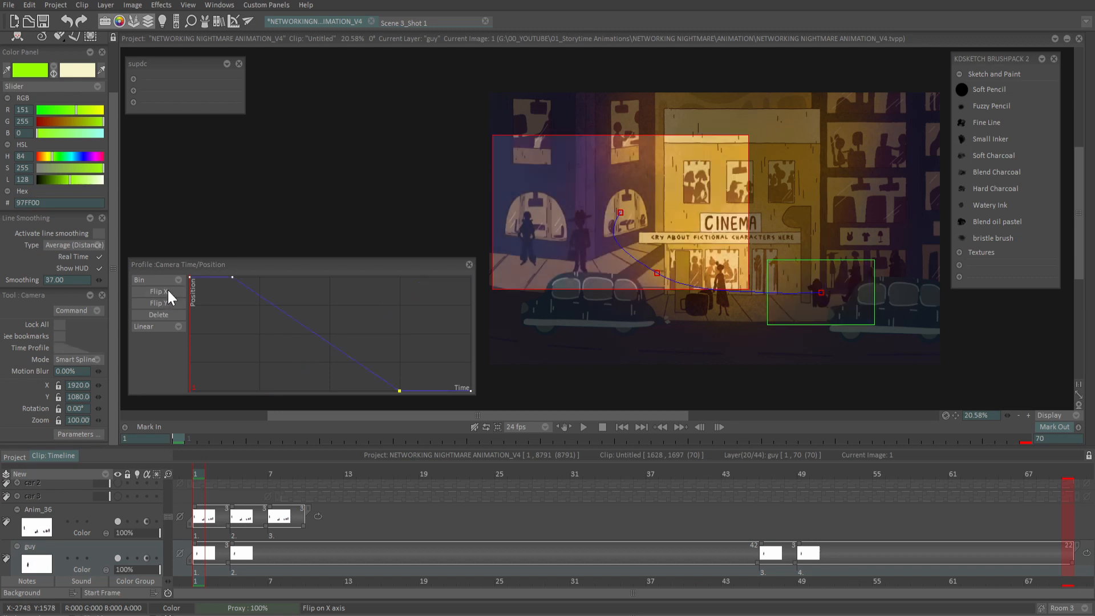
pyautogui.click(176, 326)
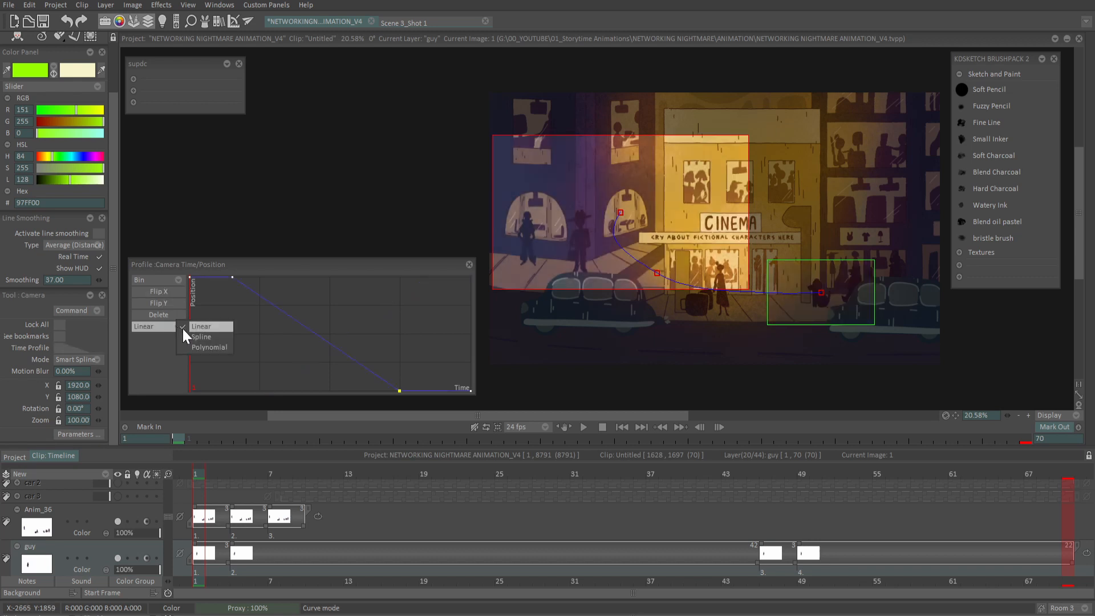
pyautogui.click(209, 337)
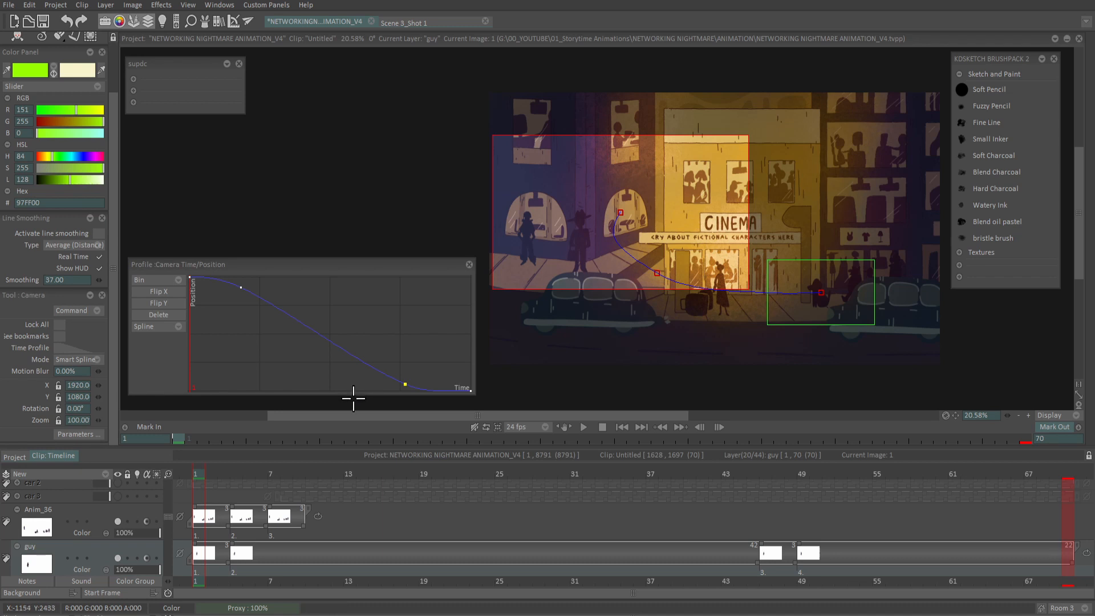
# Look through the bin's preset profiles, then add points to the time curve to form a wavy shape.
pyautogui.click(173, 279)
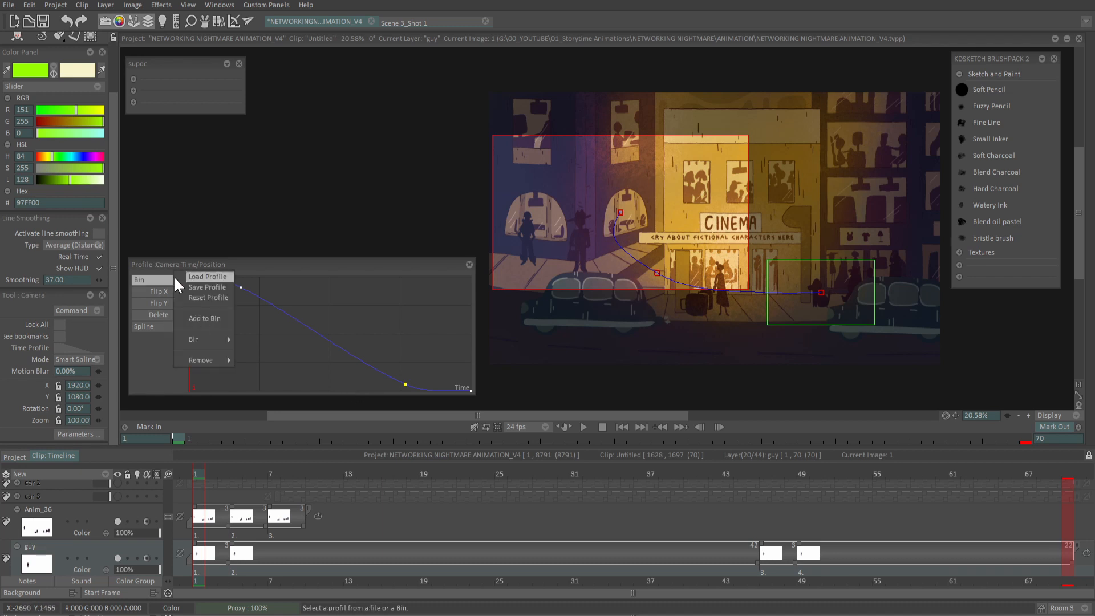
pyautogui.moveTo(215, 343)
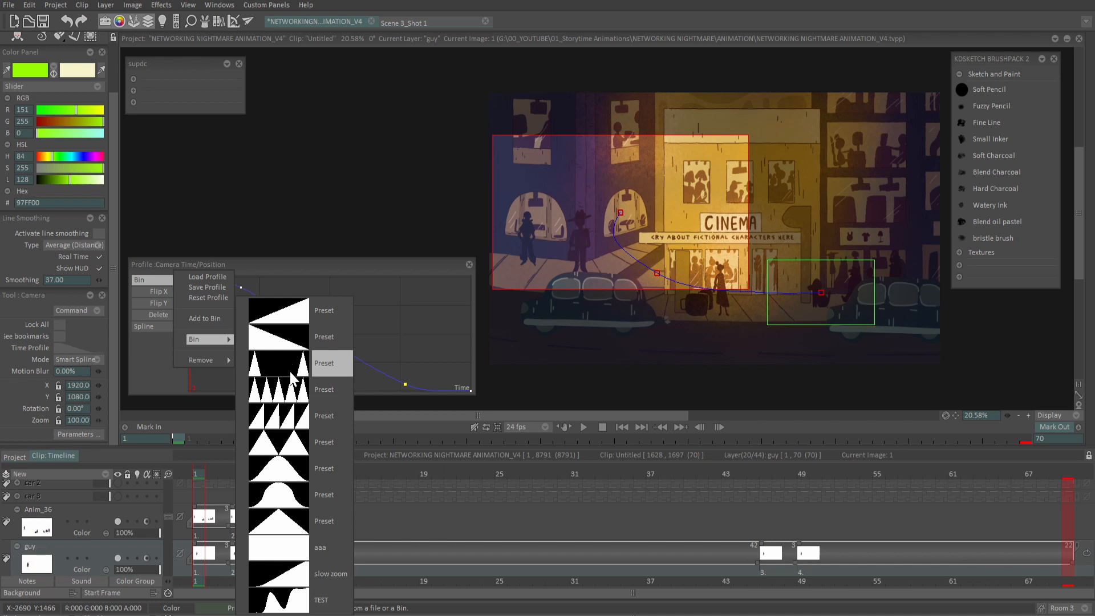
pyautogui.click(162, 382)
pyautogui.click(246, 362)
pyautogui.click(275, 303)
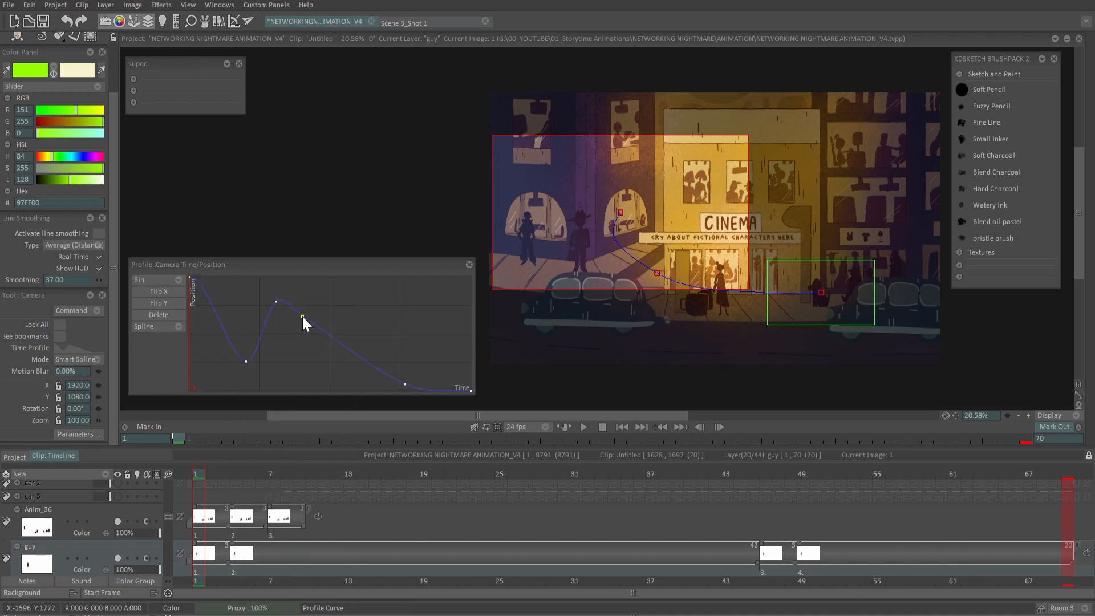
# Add the wavy time profile to the bin under the name "wavy test" and reopen the bin options.
pyautogui.click(176, 278)
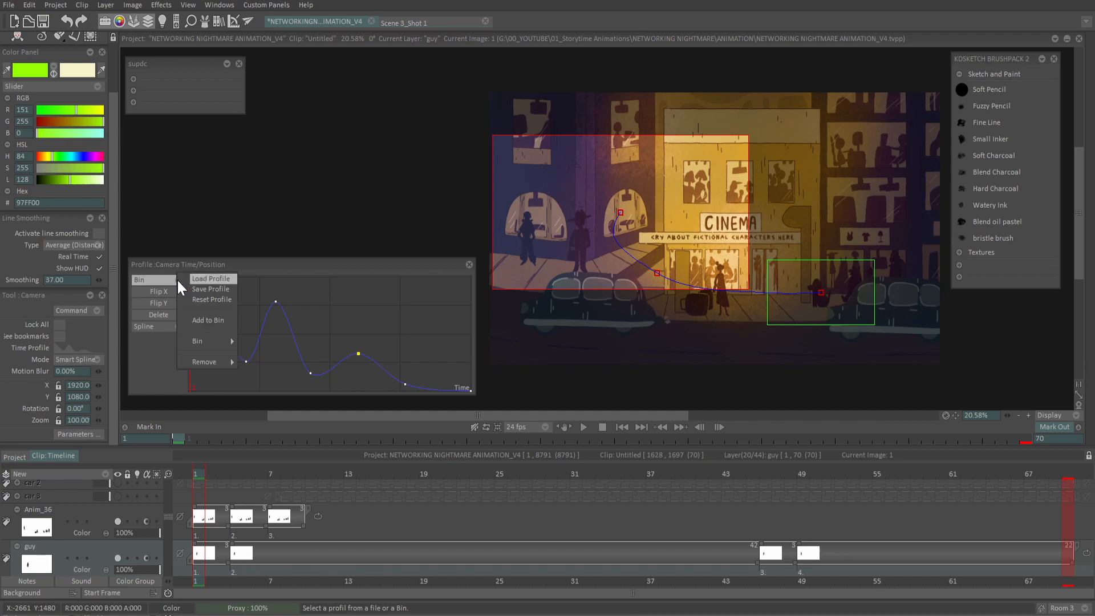
pyautogui.click(206, 322)
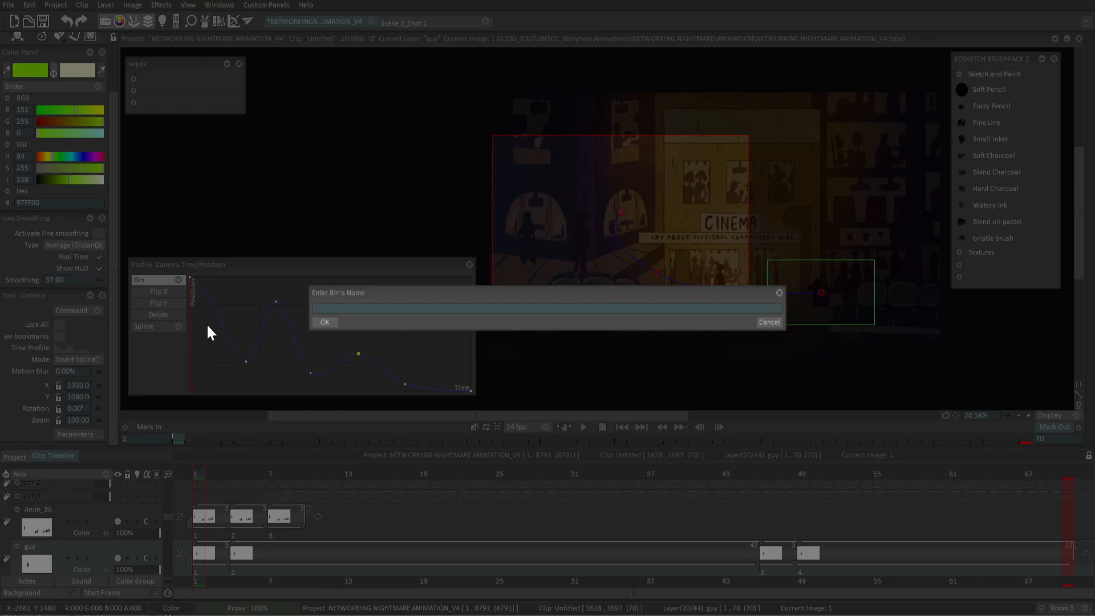
pyautogui.write('wavy test')
pyautogui.click(324, 323)
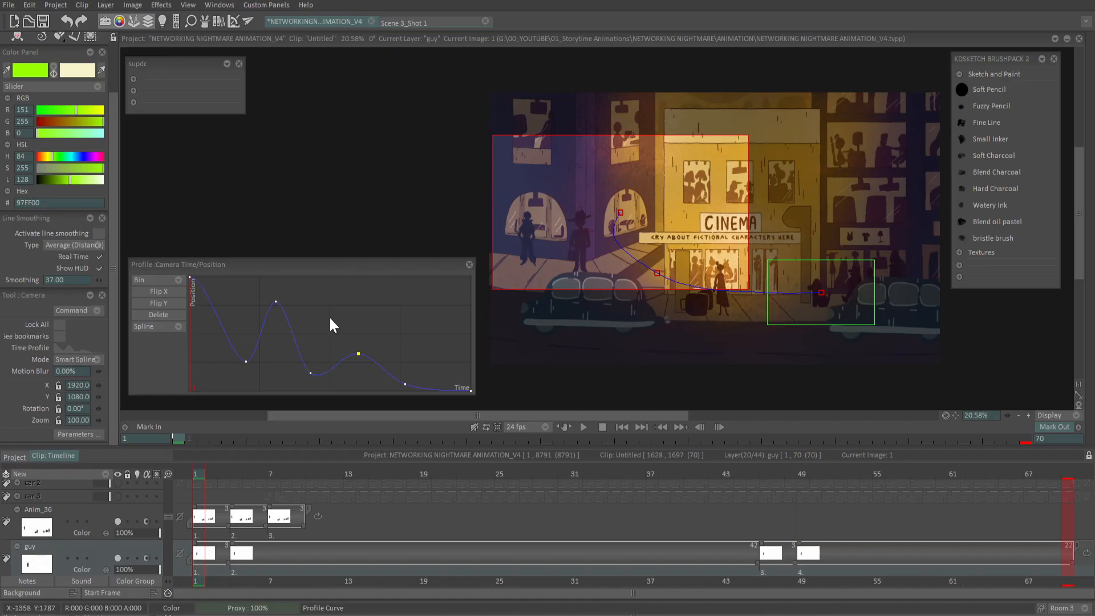
pyautogui.click(172, 278)
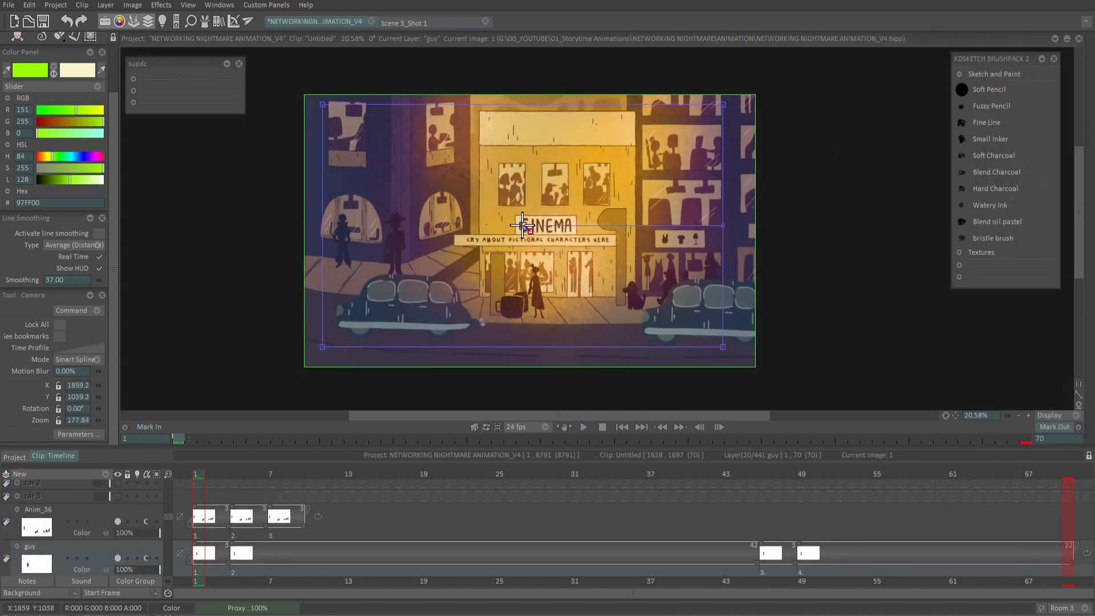
# Nudge the smaller camera point closer to the centre point and set the time profile to an eased Spline curve.
pyautogui.moveTo(522, 225); pyautogui.dragTo(525, 227)
pyautogui.click(83, 349)
pyautogui.click(139, 402)
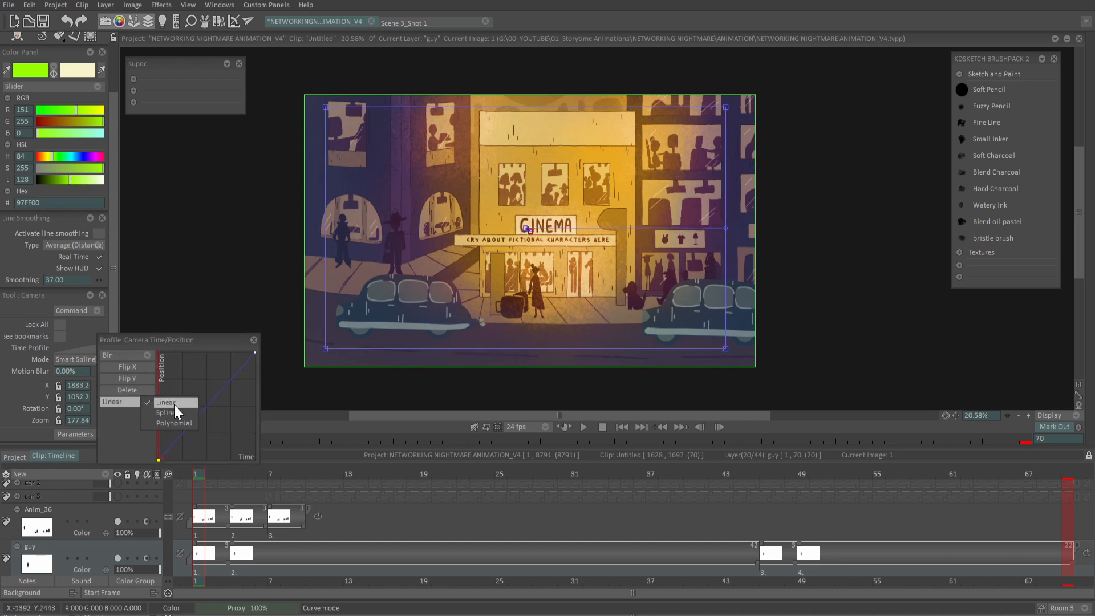
pyautogui.click(182, 413)
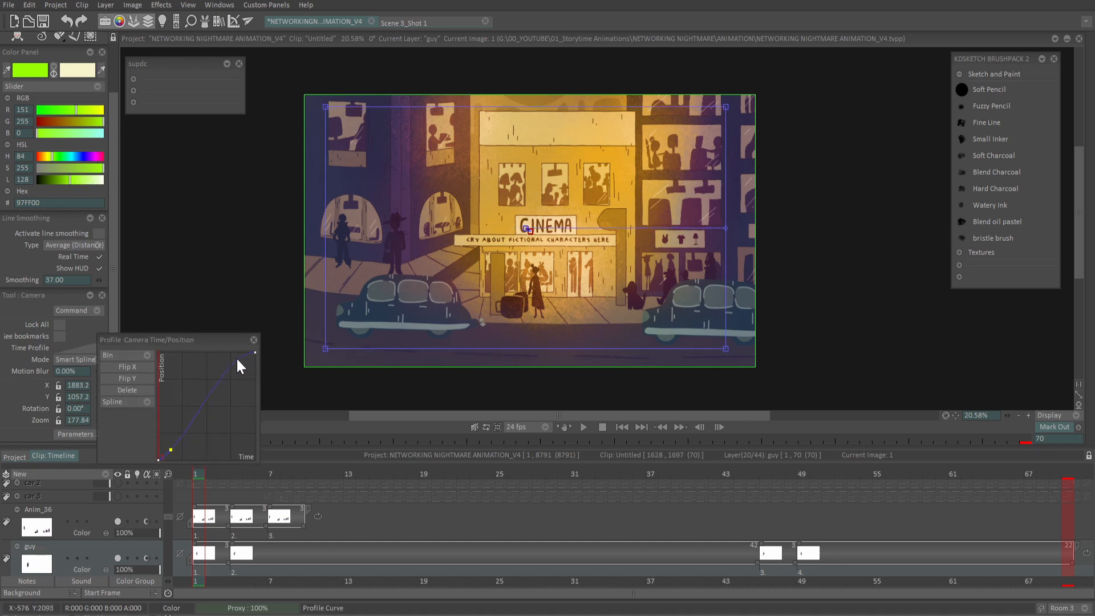
# Play back the clip to preview the eased camera move, stopping at frame 24.
pyautogui.click(584, 426)
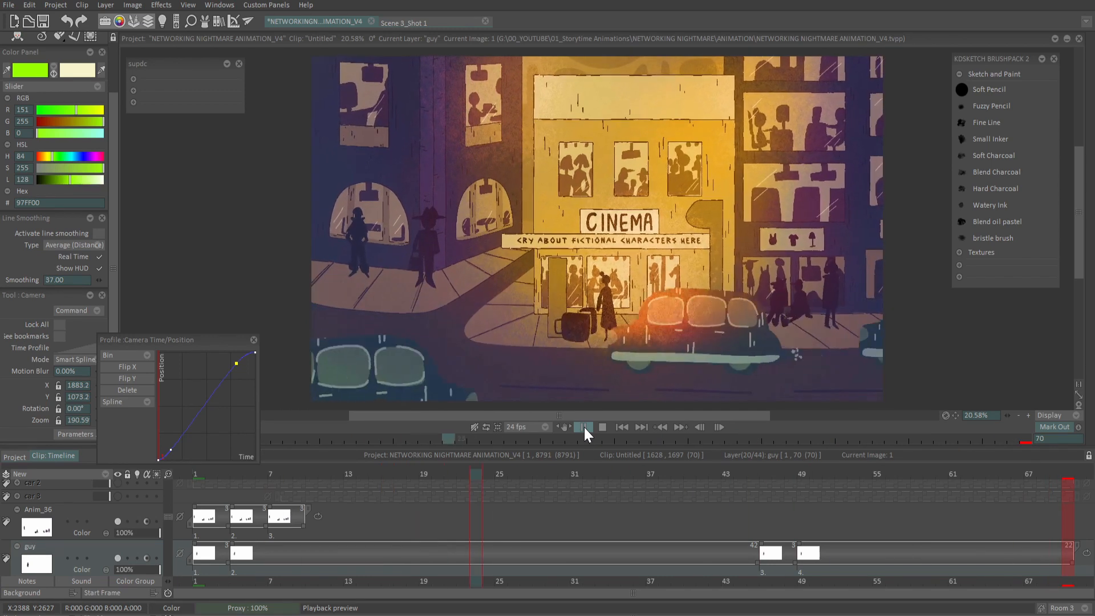
pyautogui.click(583, 426)
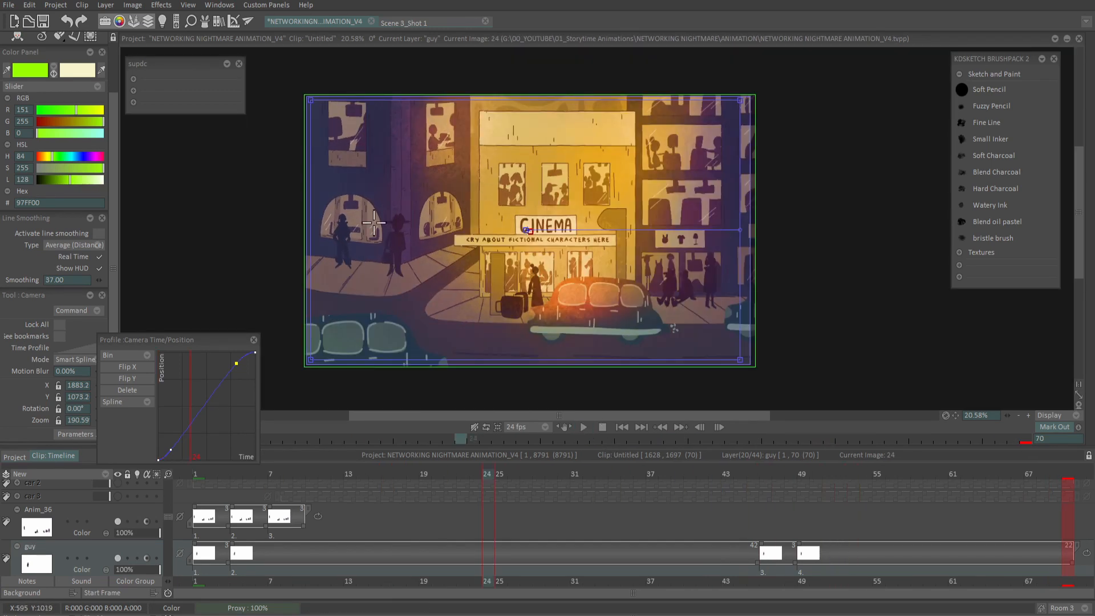
# Create a new project with camera, using a 3840 x 2160 camera view and a 7680 x 3340 drawing area.
pyautogui.click(9, 5)
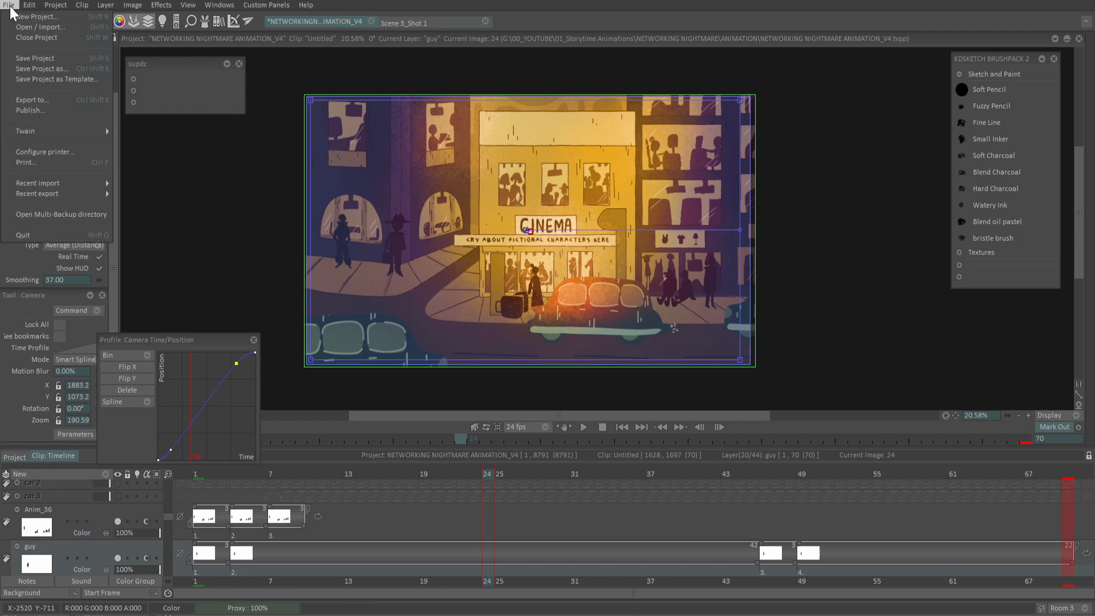
pyautogui.click(56, 16)
pyautogui.click(593, 275)
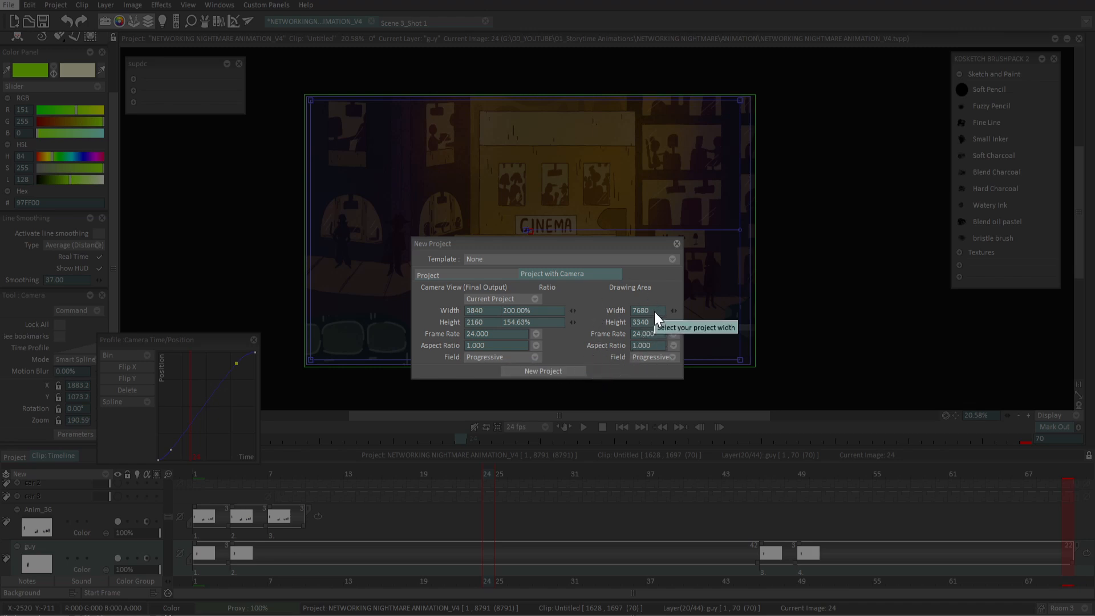
pyautogui.click(545, 368)
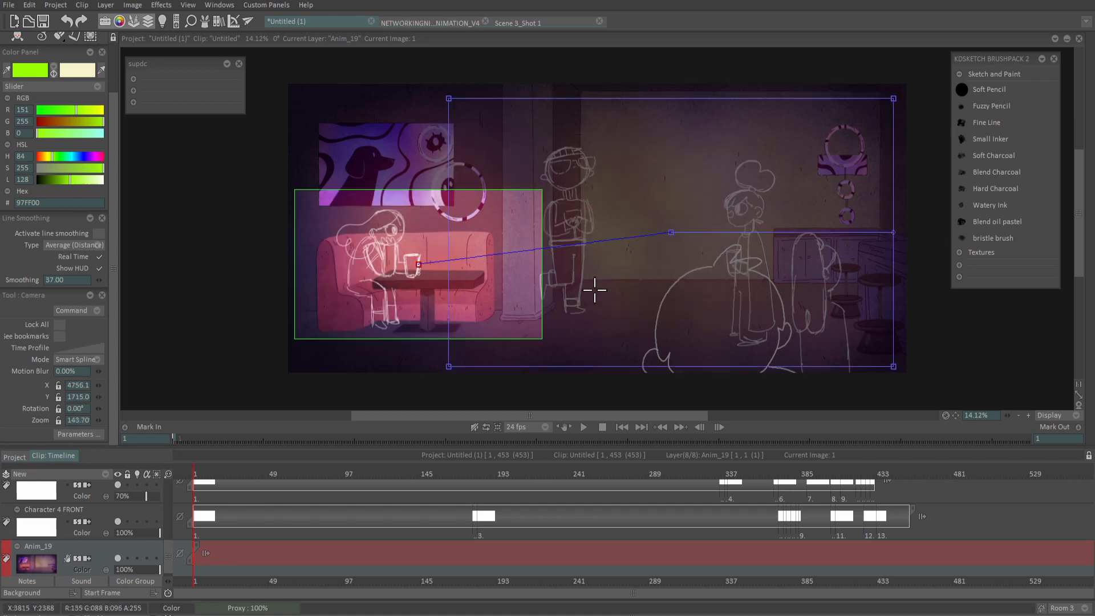
# Scrub through the diner clip to review the camera pan, and open the camera's time profile in a widened graph.
pyautogui.moveTo(192, 475)
pyautogui.mouseDown()
pyautogui.moveTo(169, 502)
pyautogui.moveTo(875, 474)
pyautogui.mouseUp()
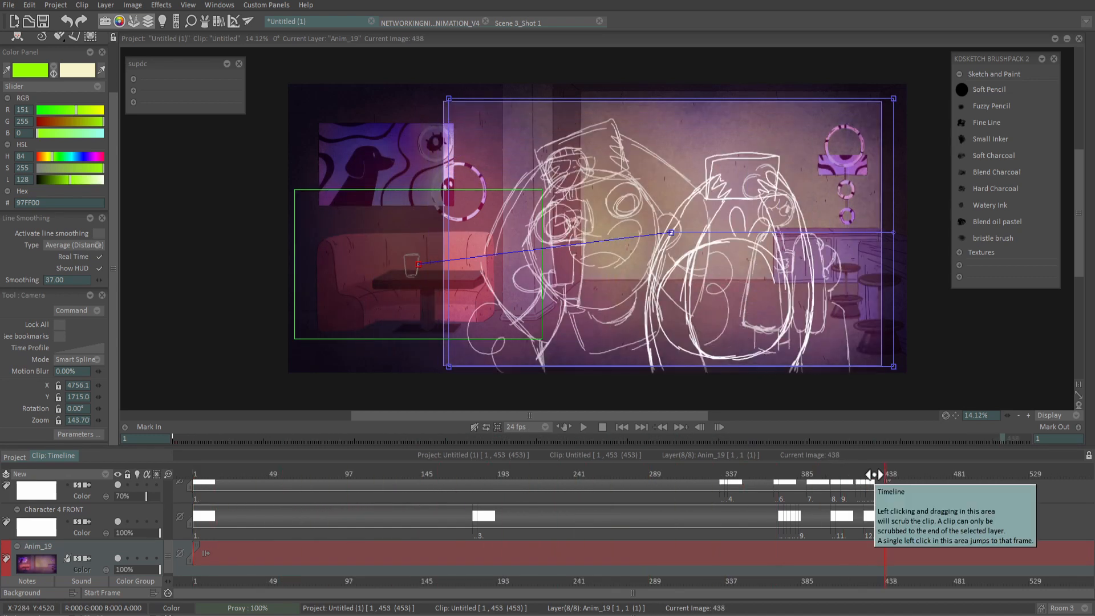
pyautogui.moveTo(196, 477); pyautogui.dragTo(423, 482)
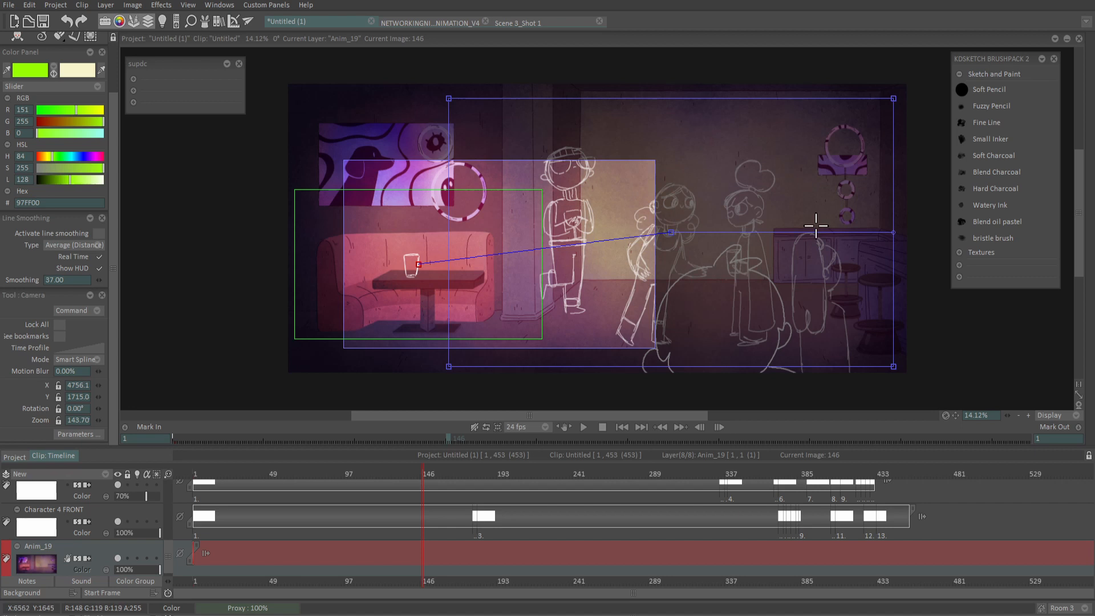
pyautogui.click(90, 349)
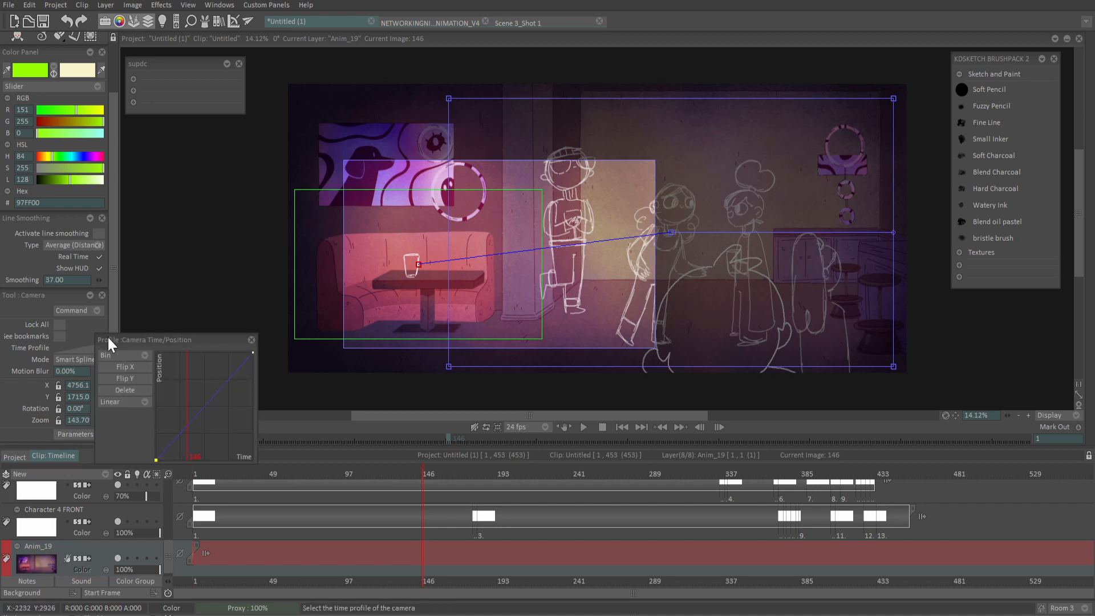
pyautogui.moveTo(217, 338); pyautogui.dragTo(254, 224)
pyautogui.moveTo(275, 310); pyautogui.dragTo(288, 309)
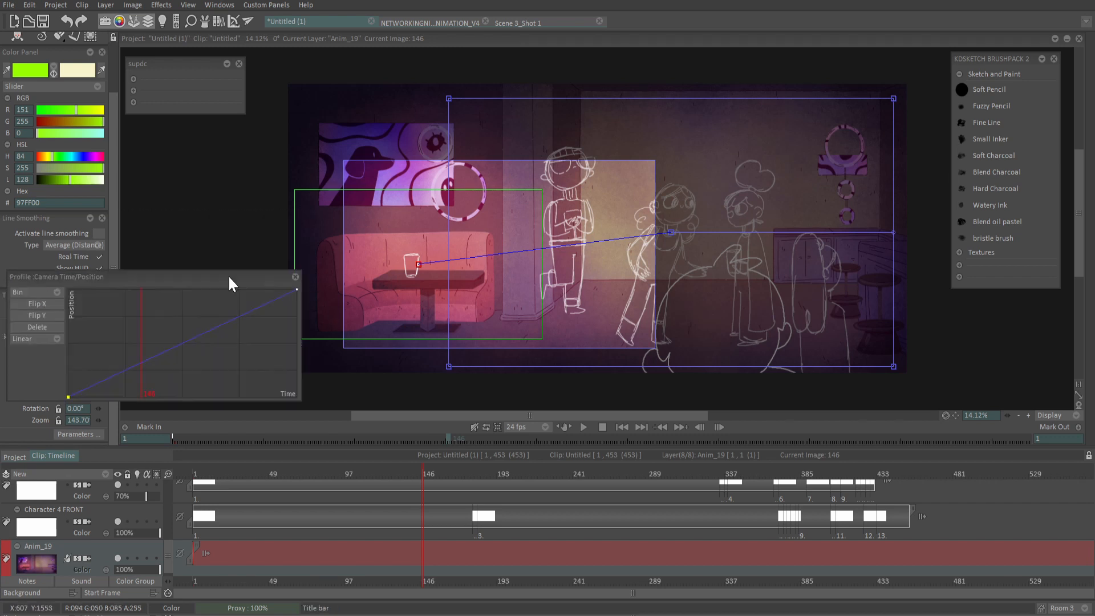
pyautogui.moveTo(230, 278); pyautogui.dragTo(232, 273)
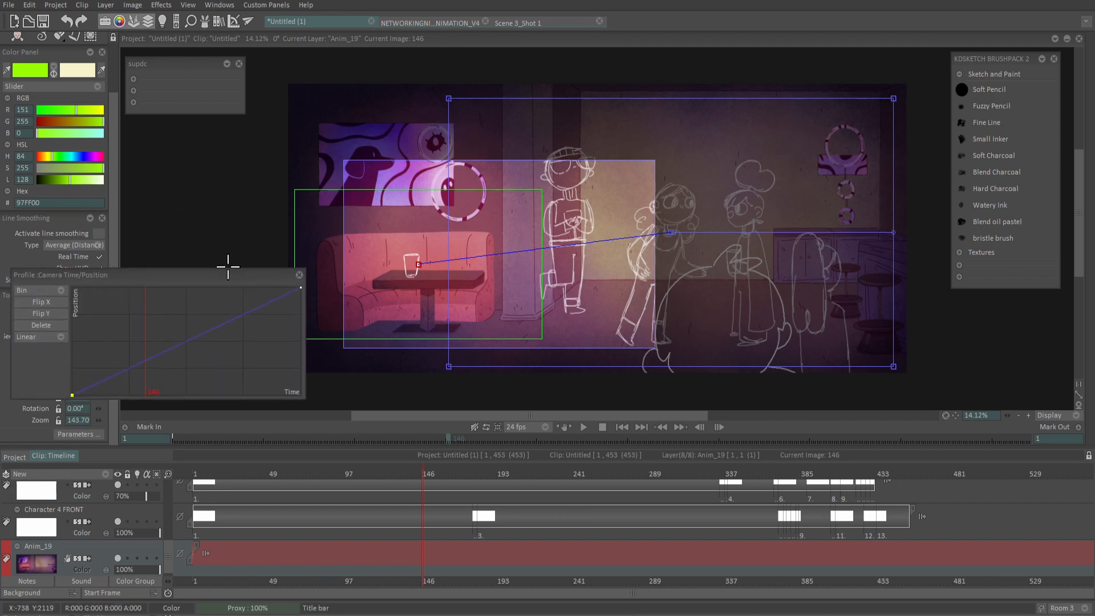
# Add two time profile points that hold the camera at its start position until frame 88 and bring it to its end position by frame 110.
pyautogui.click(220, 475)
pyautogui.moveTo(228, 480); pyautogui.dragTo(332, 482)
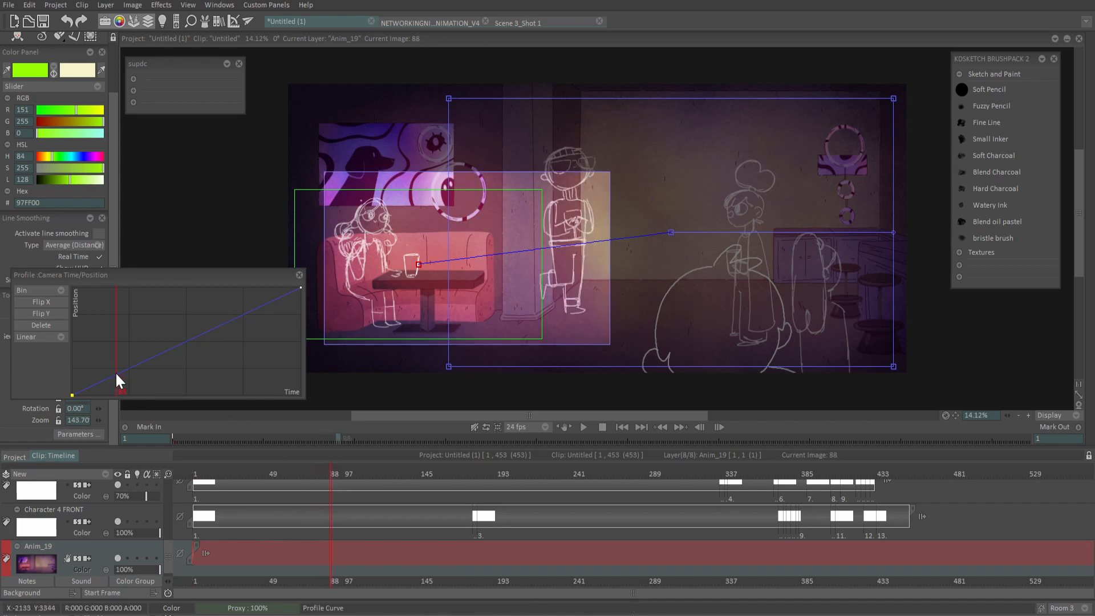
pyautogui.moveTo(116, 374); pyautogui.dragTo(115, 396)
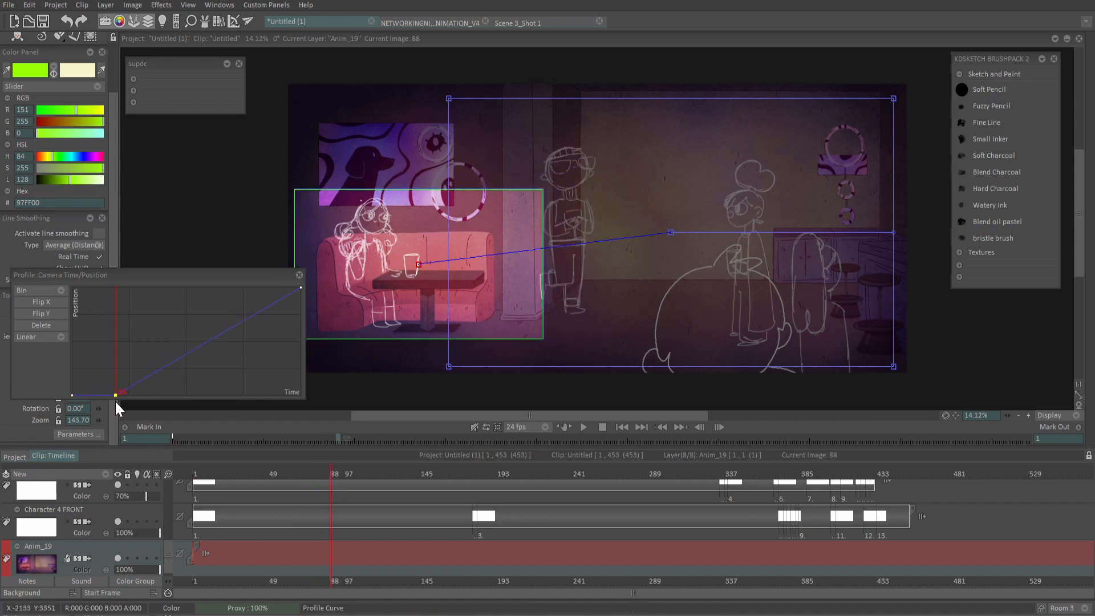
pyautogui.moveTo(332, 466)
pyautogui.mouseDown()
pyautogui.moveTo(414, 465)
pyautogui.moveTo(286, 508)
pyautogui.moveTo(420, 497)
pyautogui.moveTo(368, 499)
pyautogui.moveTo(366, 468)
pyautogui.mouseUp()
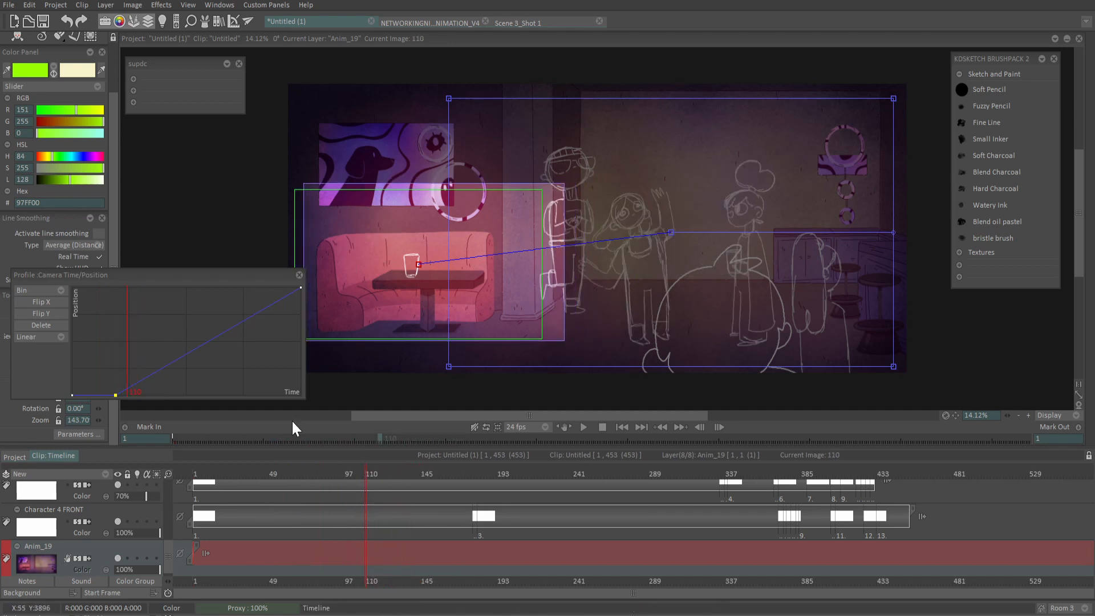
pyautogui.moveTo(127, 388); pyautogui.dragTo(127, 284)
# Set the camera's time profile to Spline, playing back the clip before and after to compare the camera move.
pyautogui.click(583, 427)
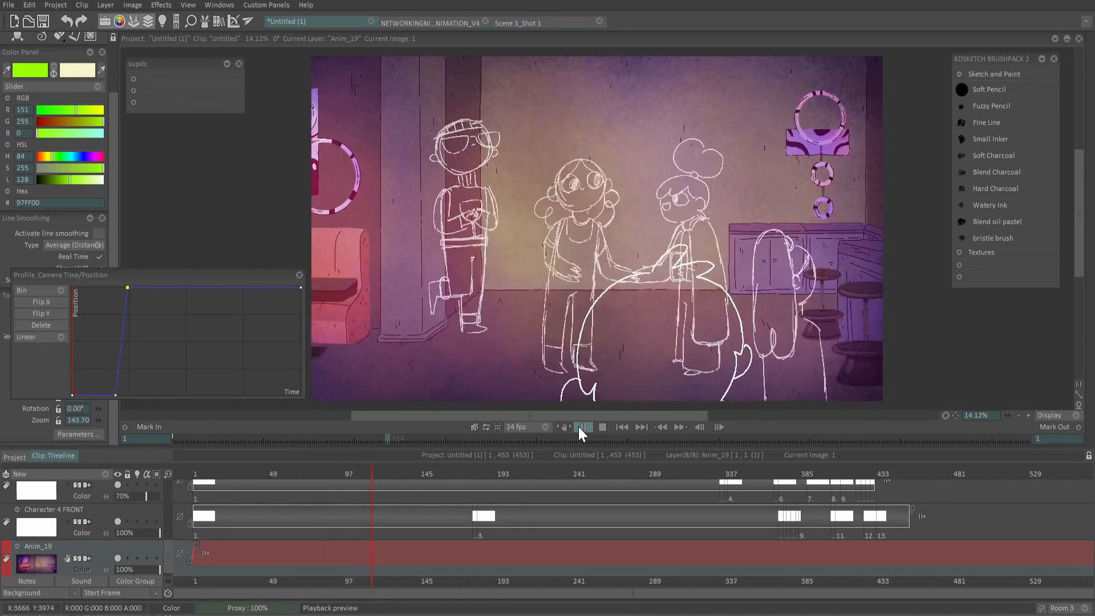
pyautogui.click(581, 427)
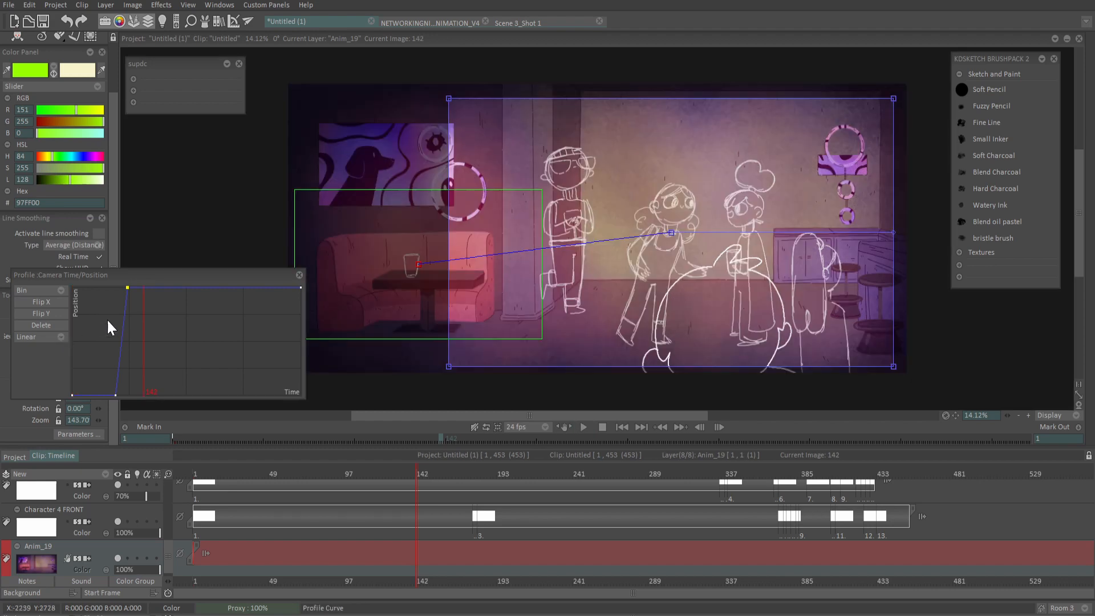
pyautogui.click(61, 337)
pyautogui.click(85, 347)
pyautogui.click(582, 427)
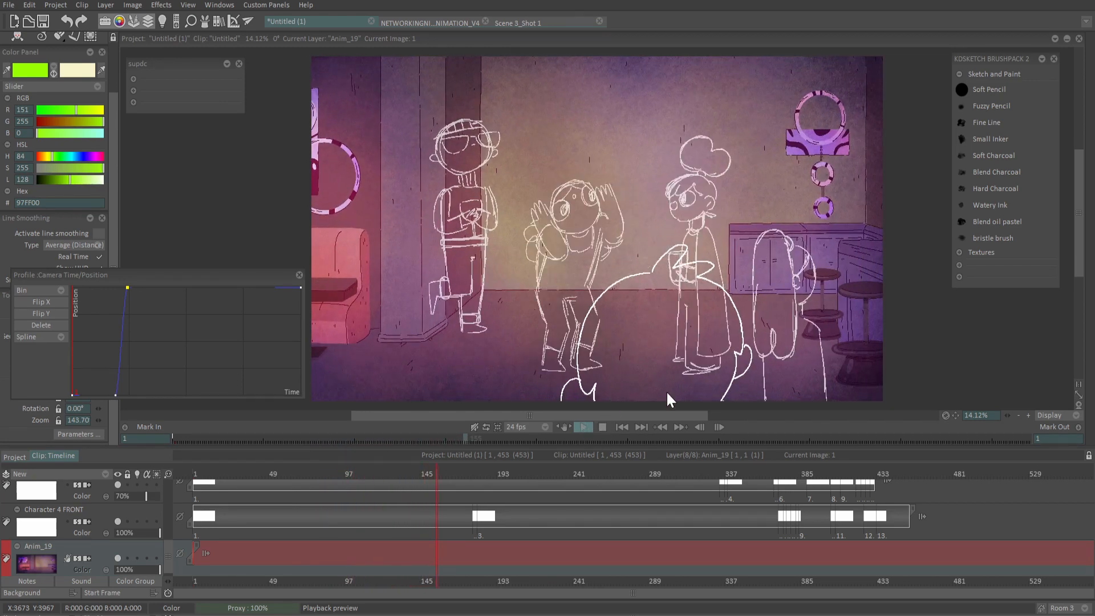
pyautogui.click(589, 427)
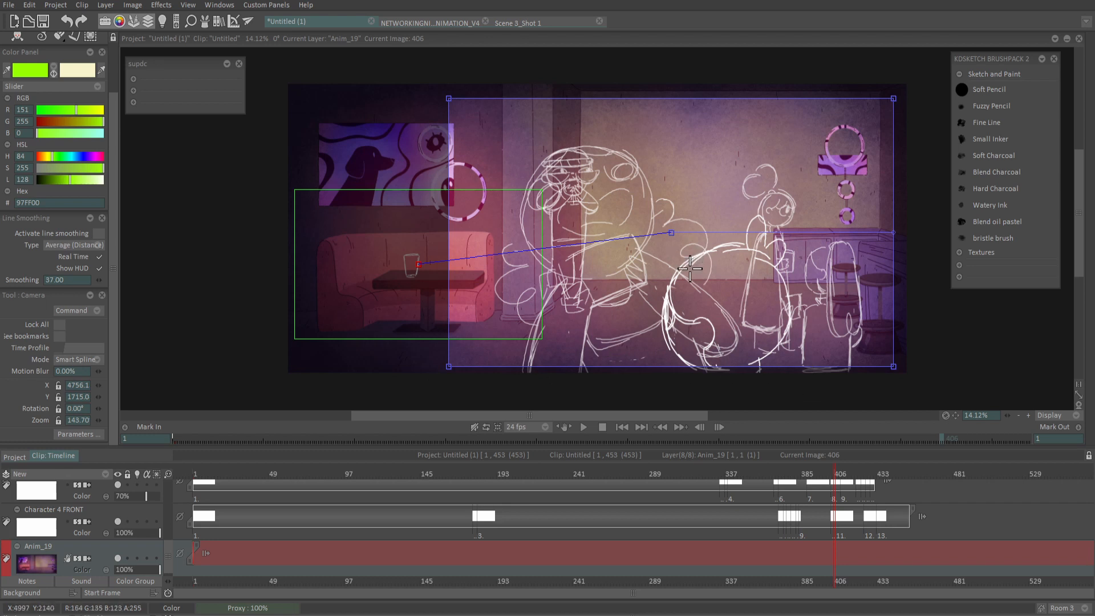
# Hide the camera overlay by turning off Show Camera and switching to the freehand drawing tool, and turn Show Camera back on.
pyautogui.click(1063, 415)
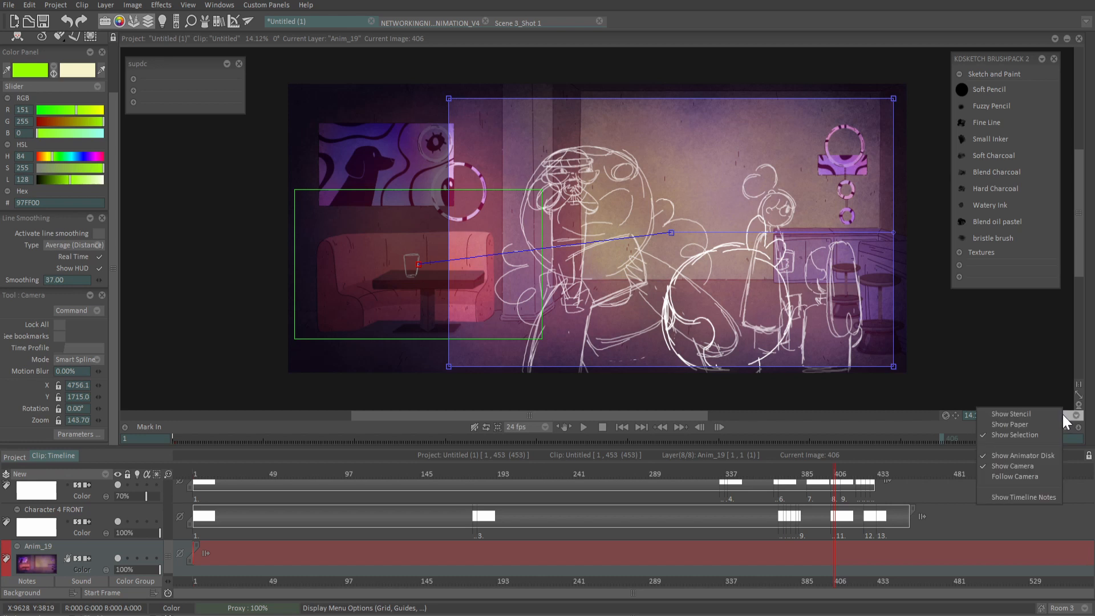
pyautogui.click(993, 467)
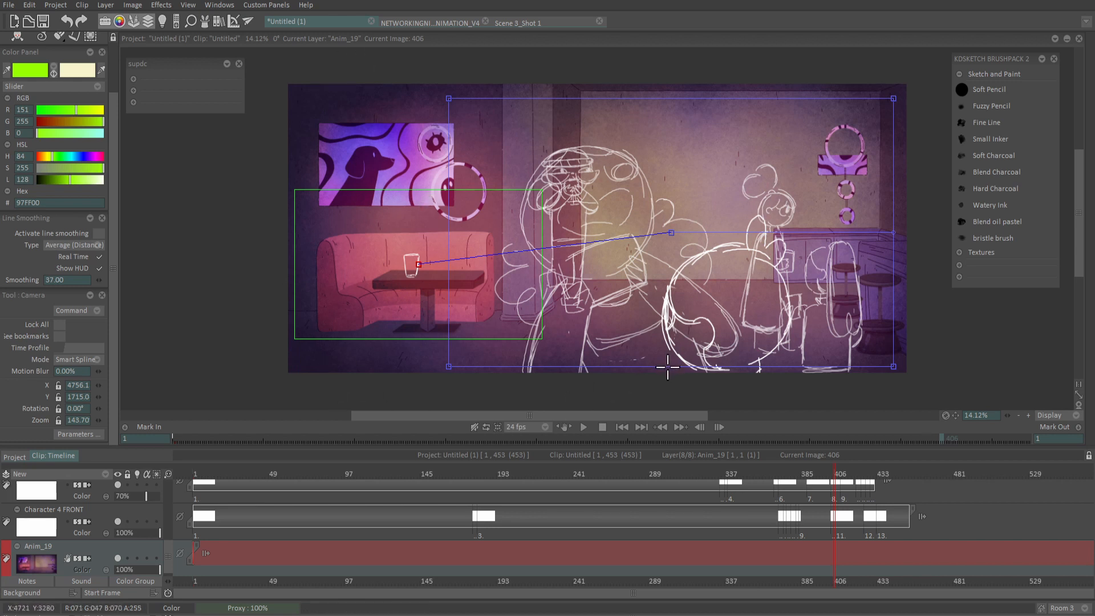
pyautogui.scroll(2, 114, 126)
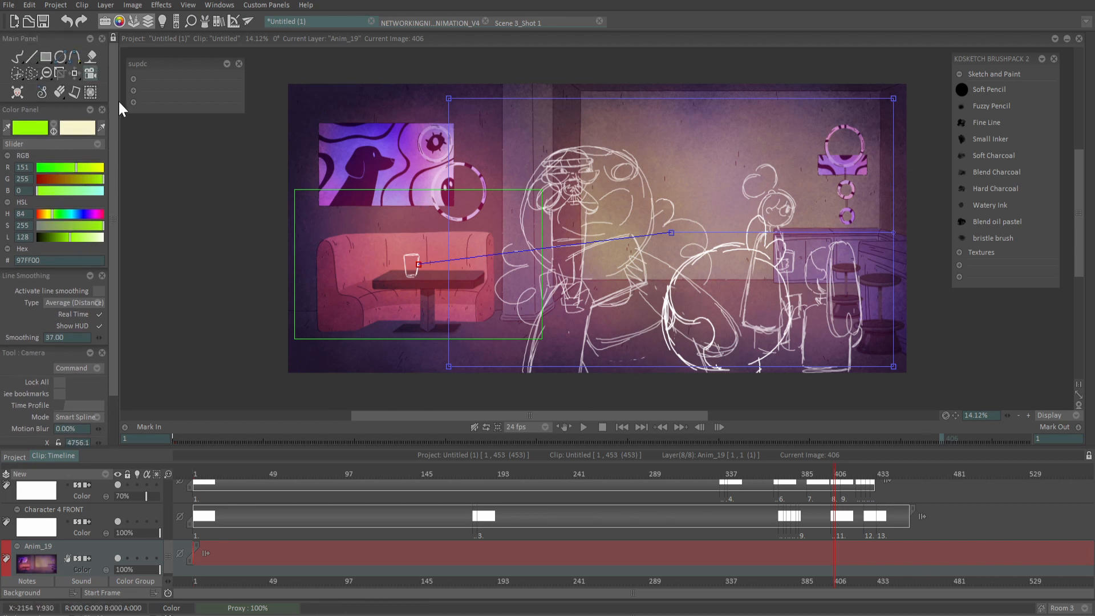
pyautogui.click(17, 57)
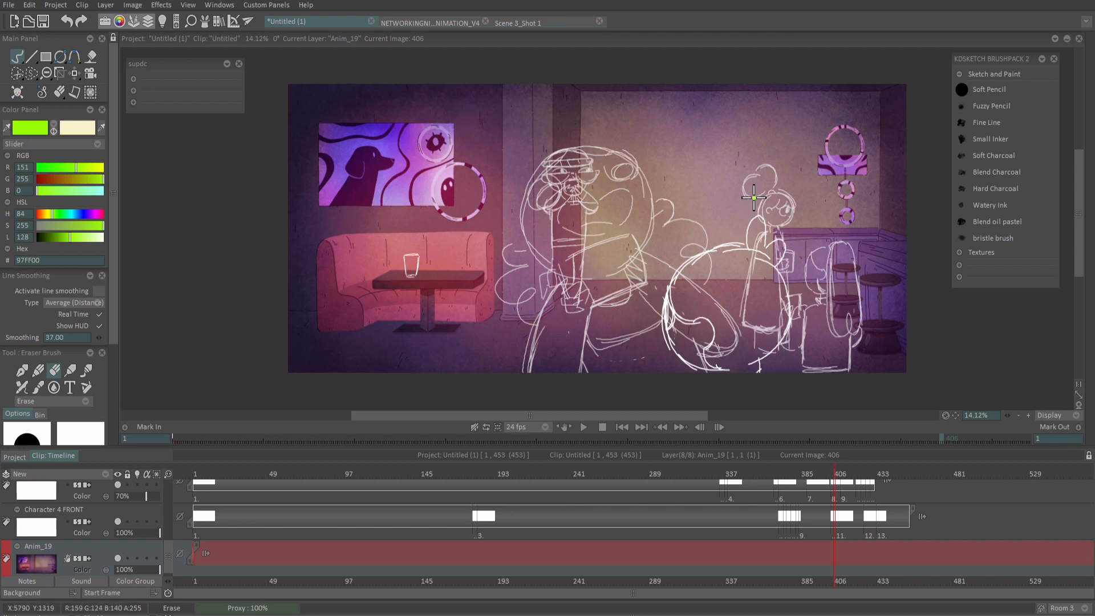
pyautogui.click(1054, 416)
pyautogui.click(1015, 469)
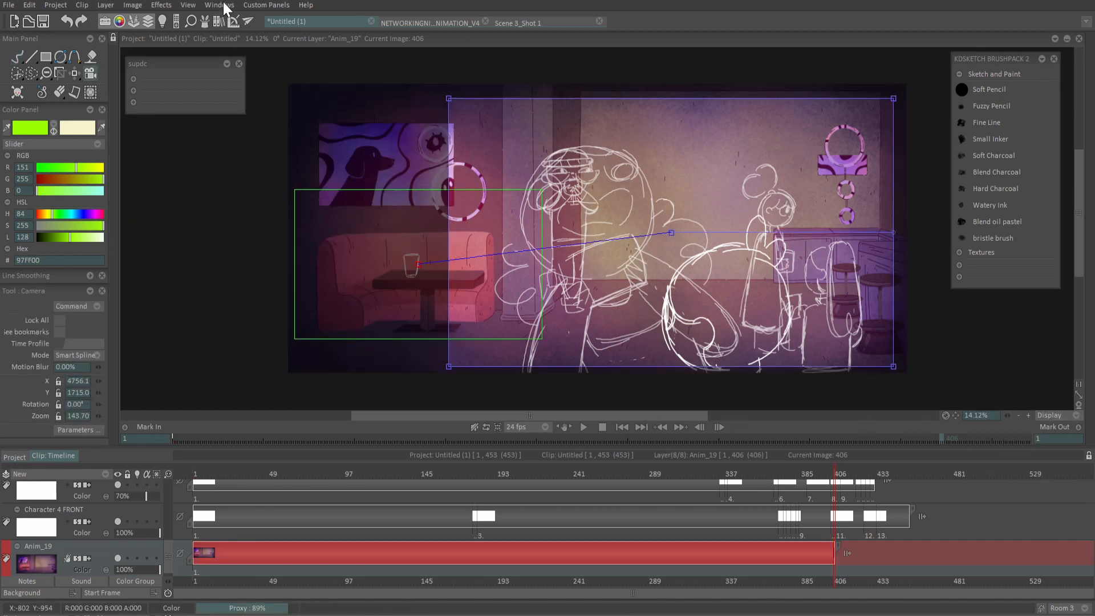
# Open the display settings, move them clear of the tools, and raise the view finder's density to 84%.
pyautogui.click(225, 5)
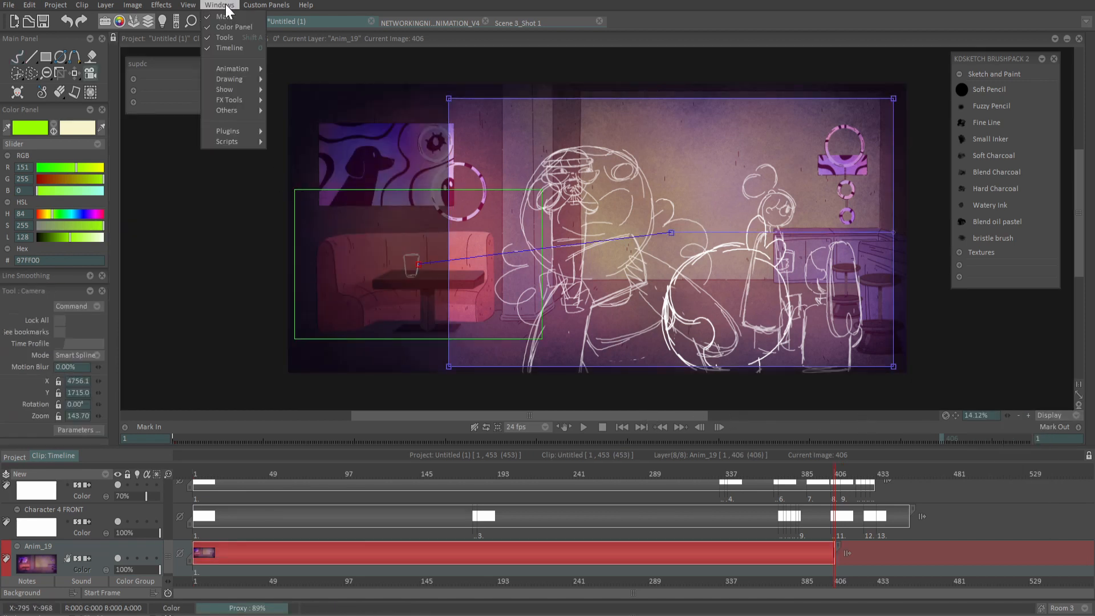
pyautogui.moveTo(238, 90)
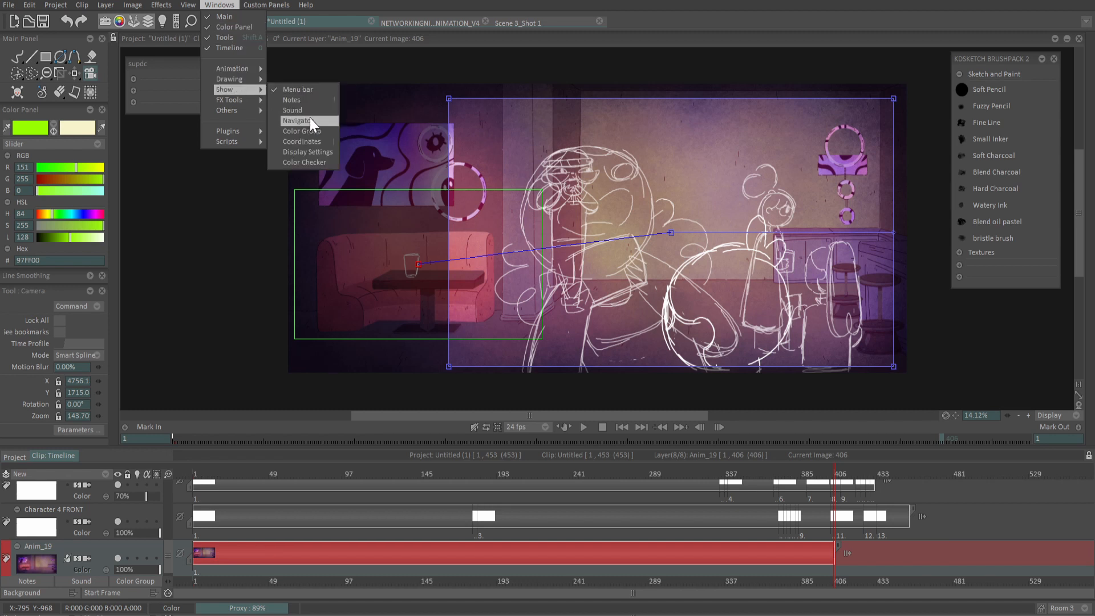
pyautogui.click(317, 153)
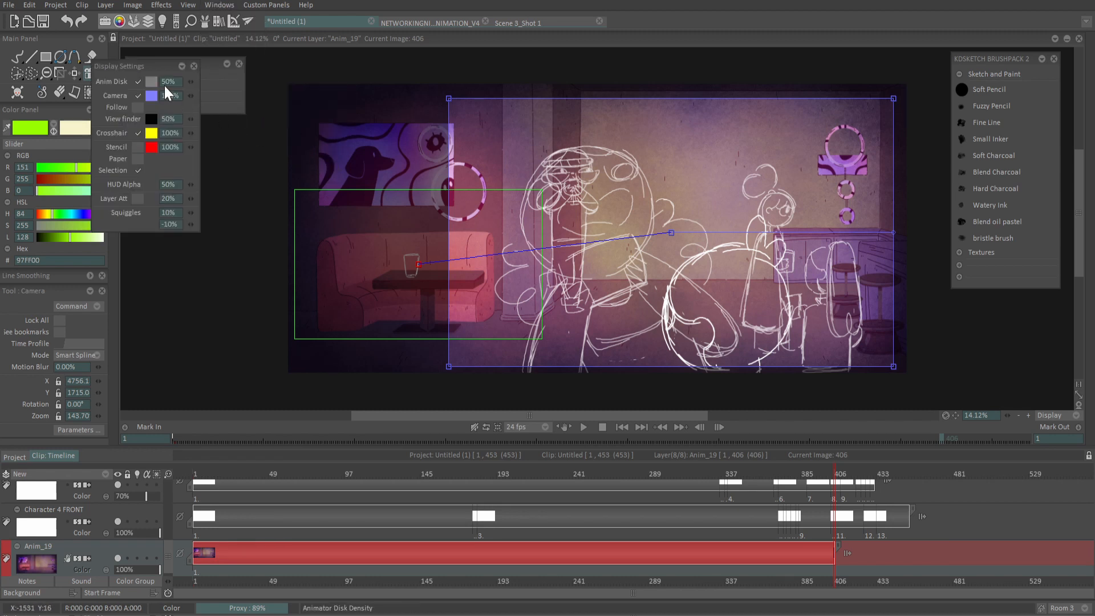
pyautogui.moveTo(162, 77); pyautogui.dragTo(207, 153)
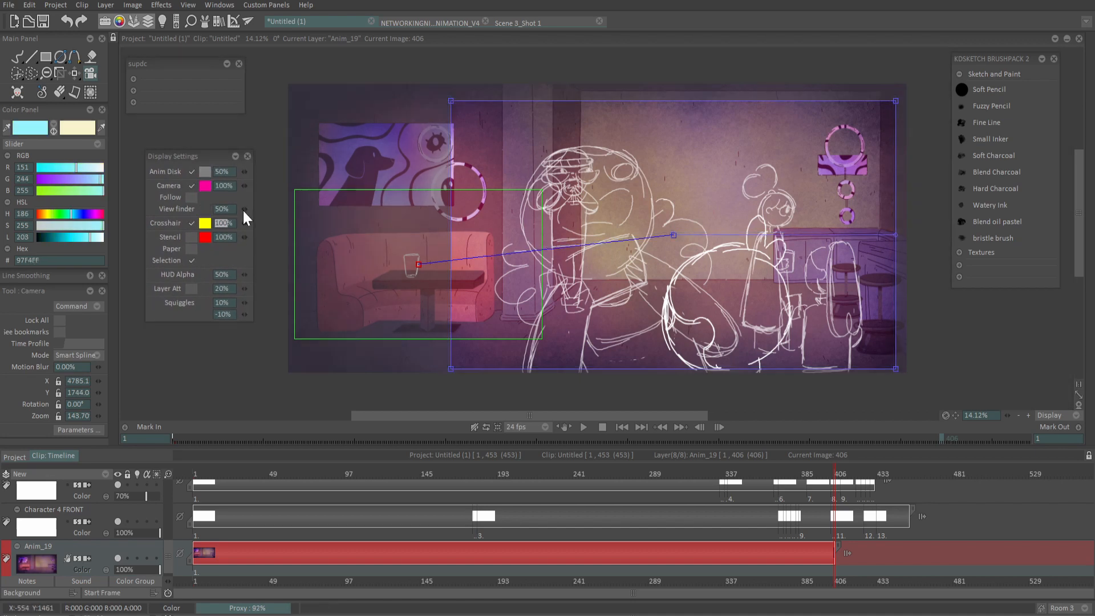
pyautogui.moveTo(317, 207); pyautogui.dragTo(342, 213)
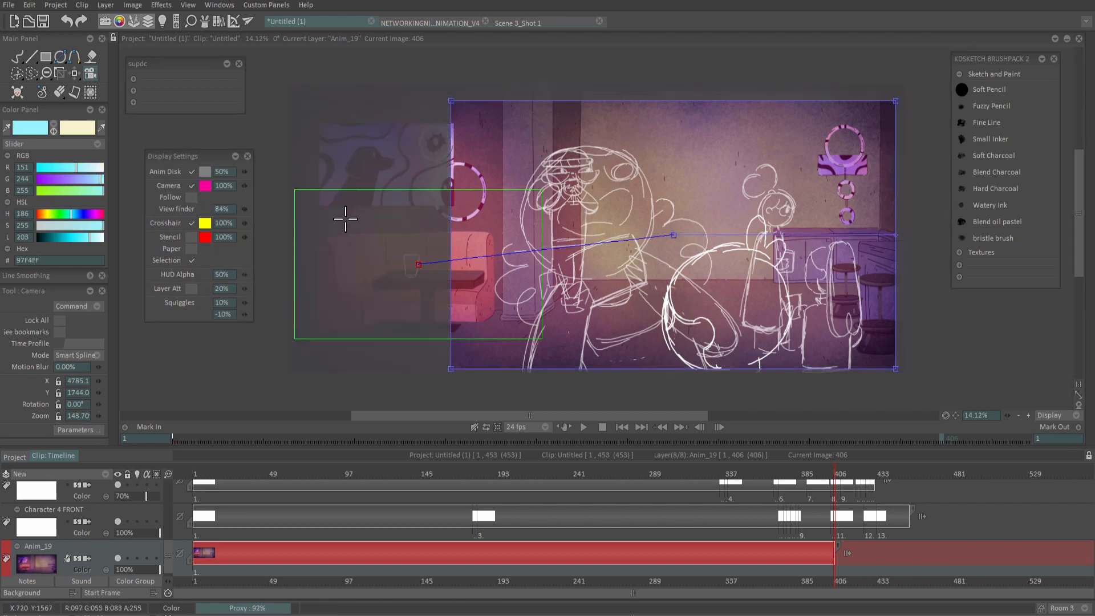
# Recolour the view finder light blue (97F4FF) and pick a new colour for the camera's current position shape.
pyautogui.click(205, 209)
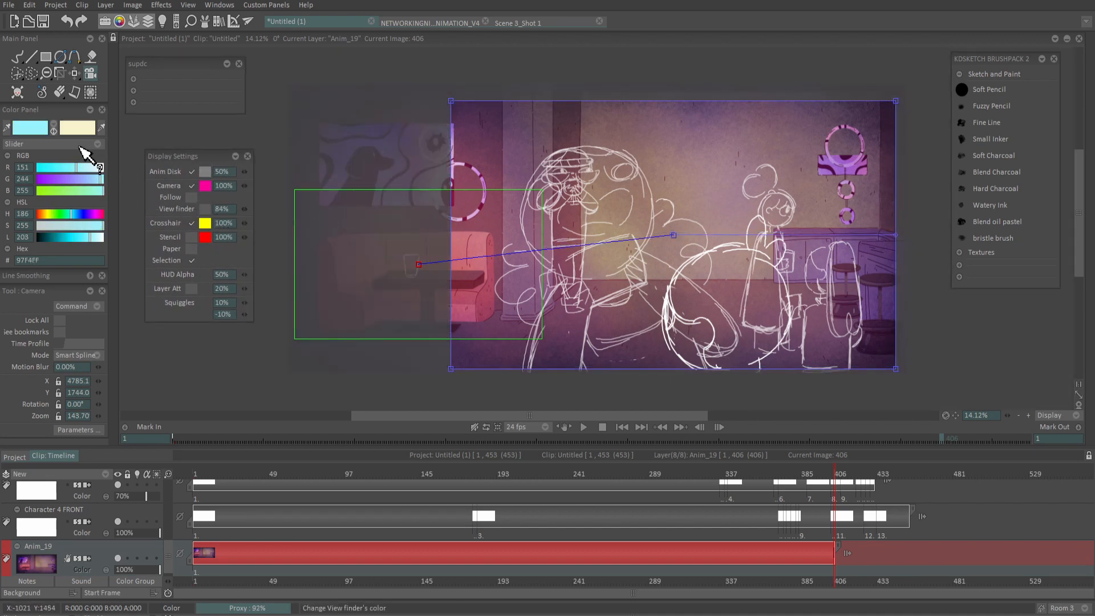
pyautogui.click(38, 131)
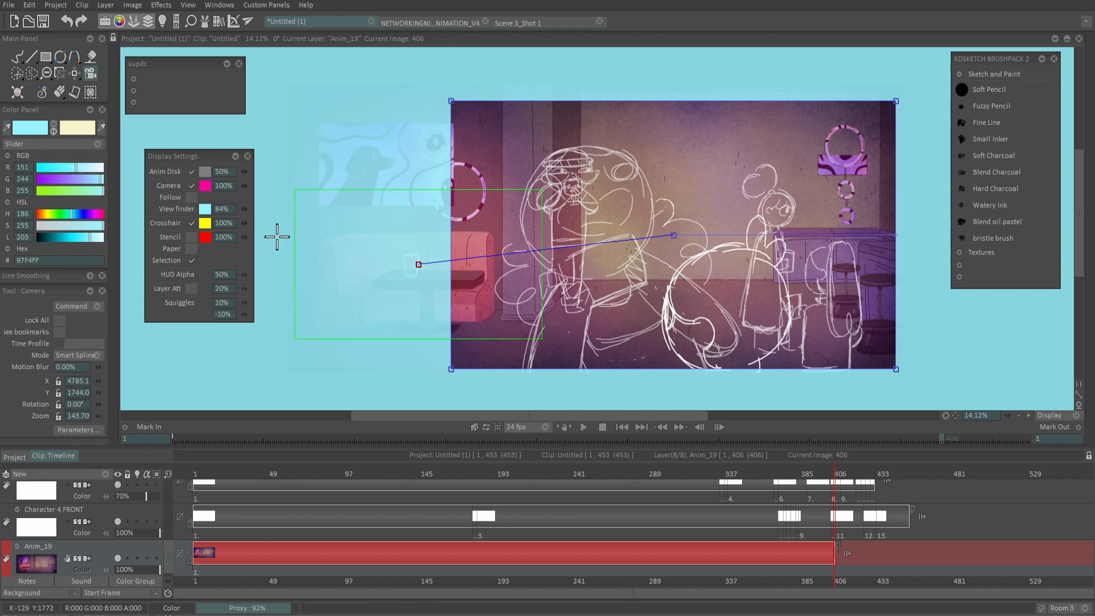
pyautogui.click(205, 185)
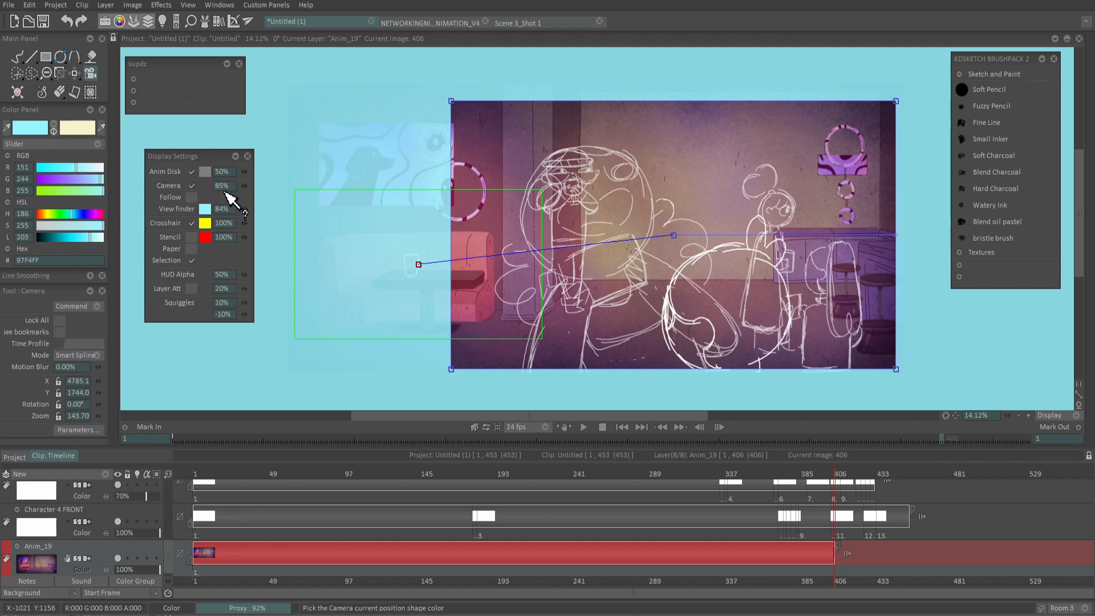
pyautogui.click(67, 182)
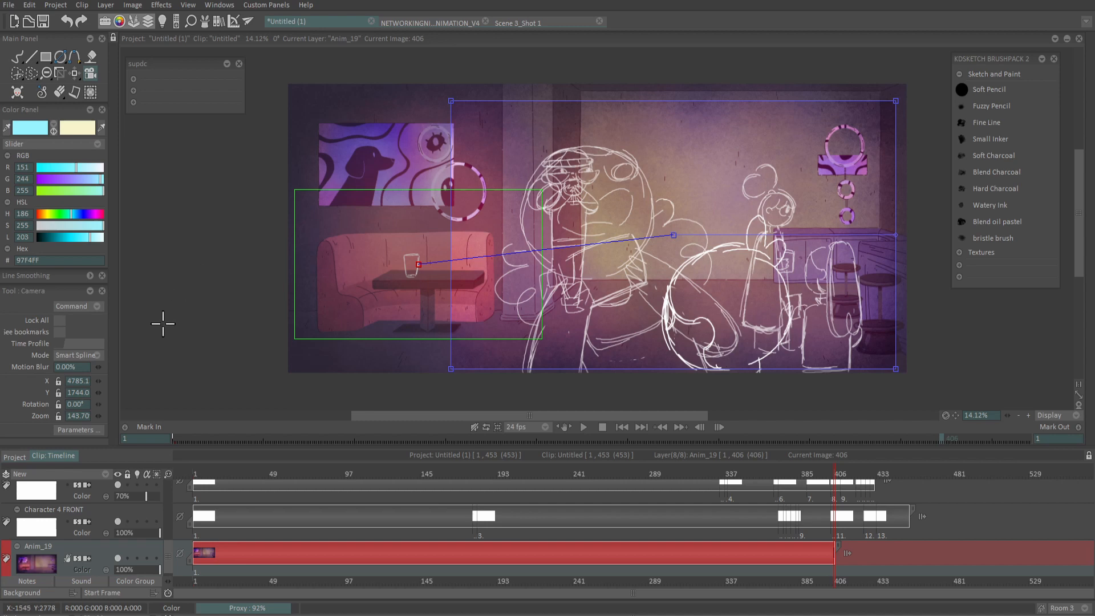
# Enable the Safe Area in the camera parameters and play back the clip.
pyautogui.click(83, 431)
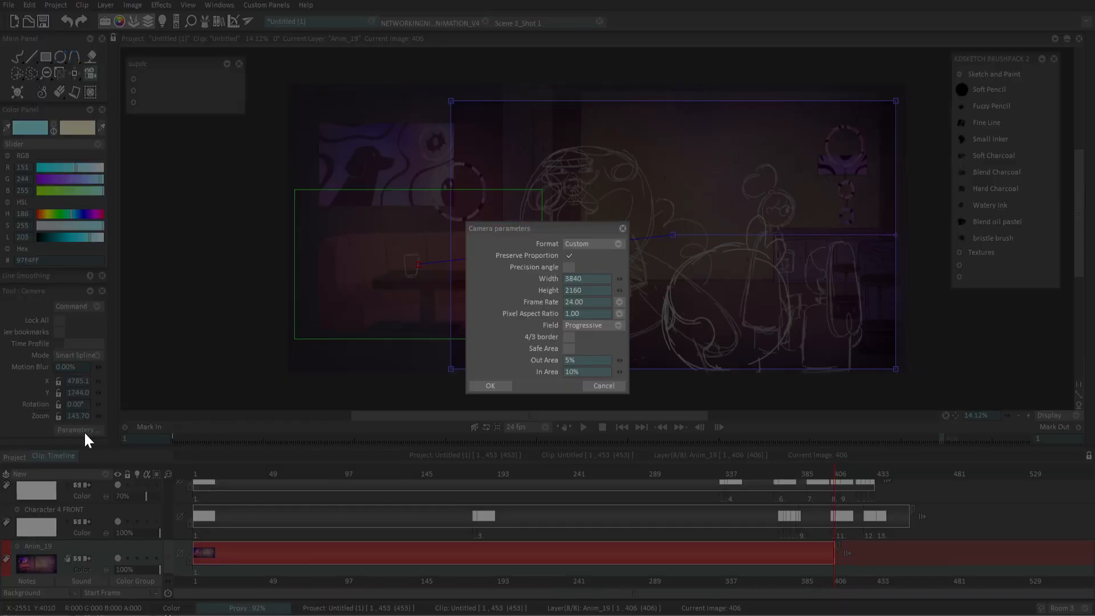
pyautogui.click(568, 349)
pyautogui.click(490, 386)
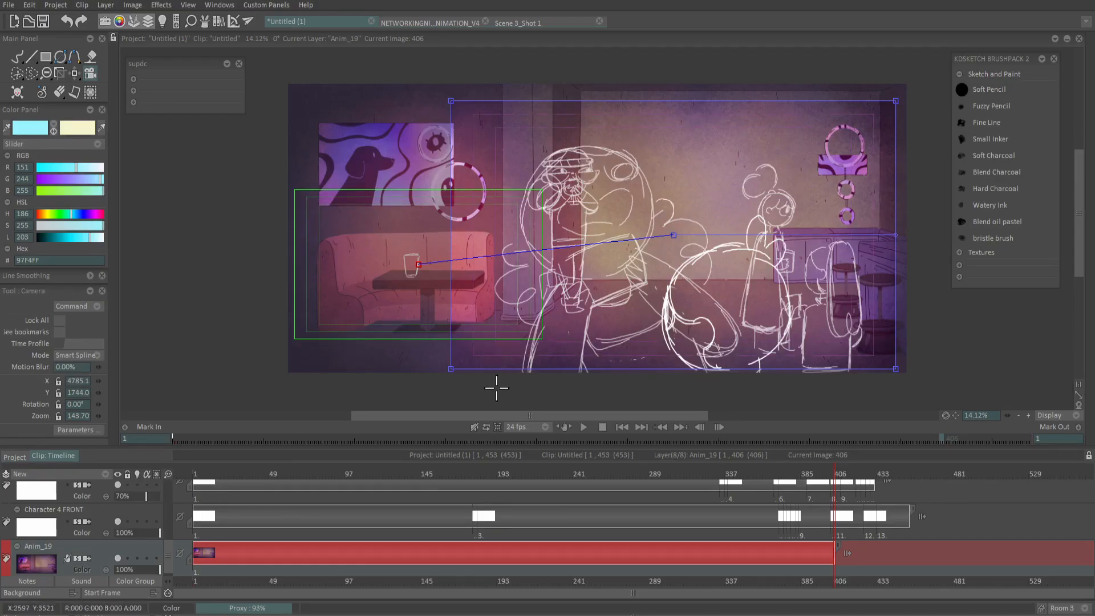
pyautogui.click(580, 427)
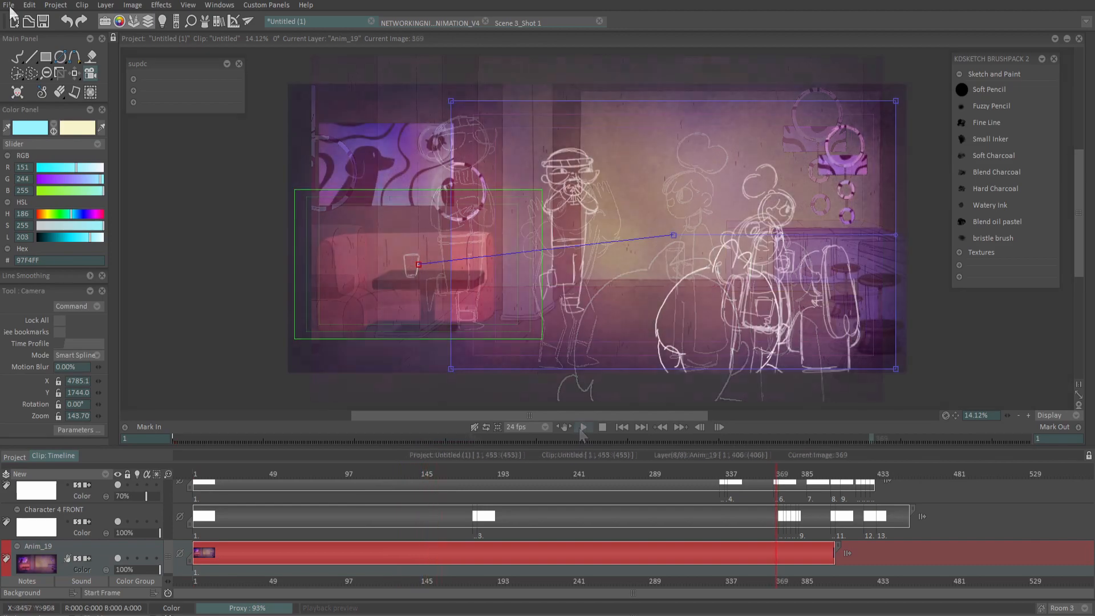
# Open the export settings for the clip's display and open the choice of export view.
pyautogui.click(10, 8)
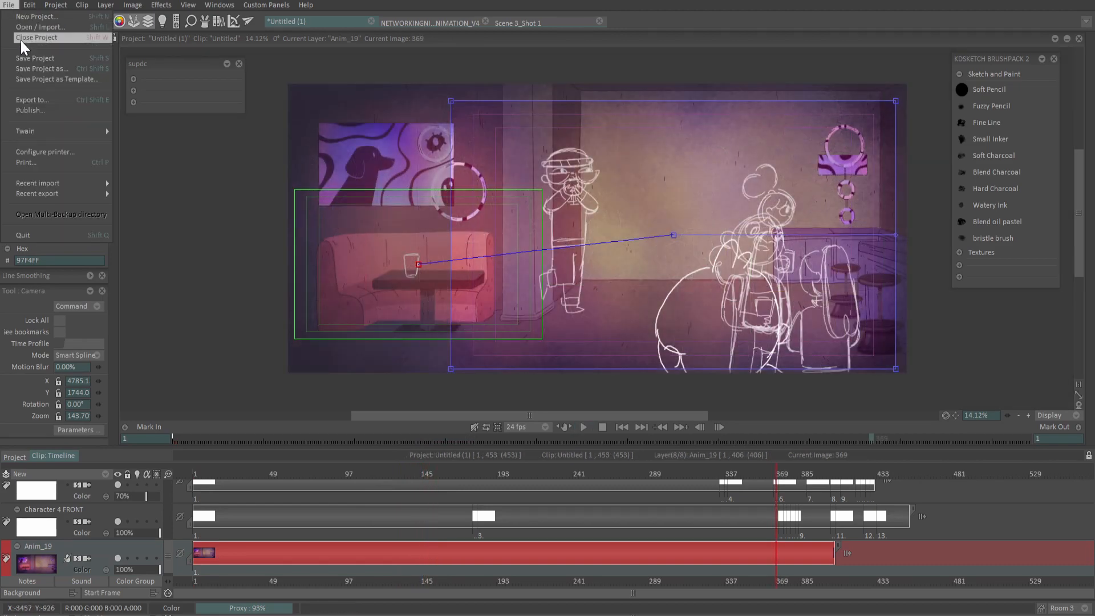
pyautogui.click(53, 100)
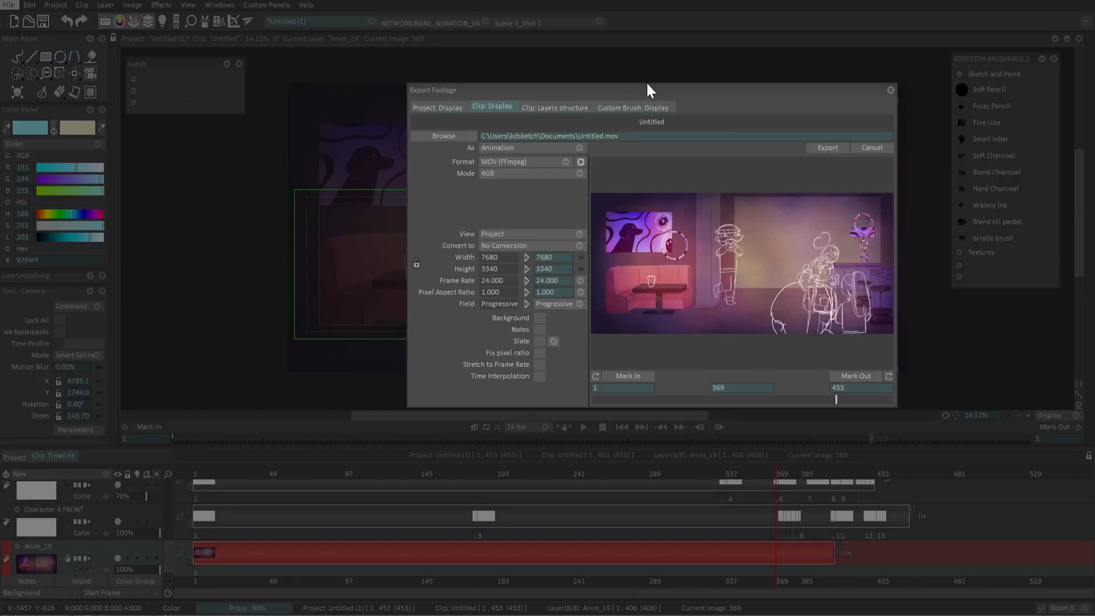
pyautogui.click(513, 235)
pyautogui.click(548, 244)
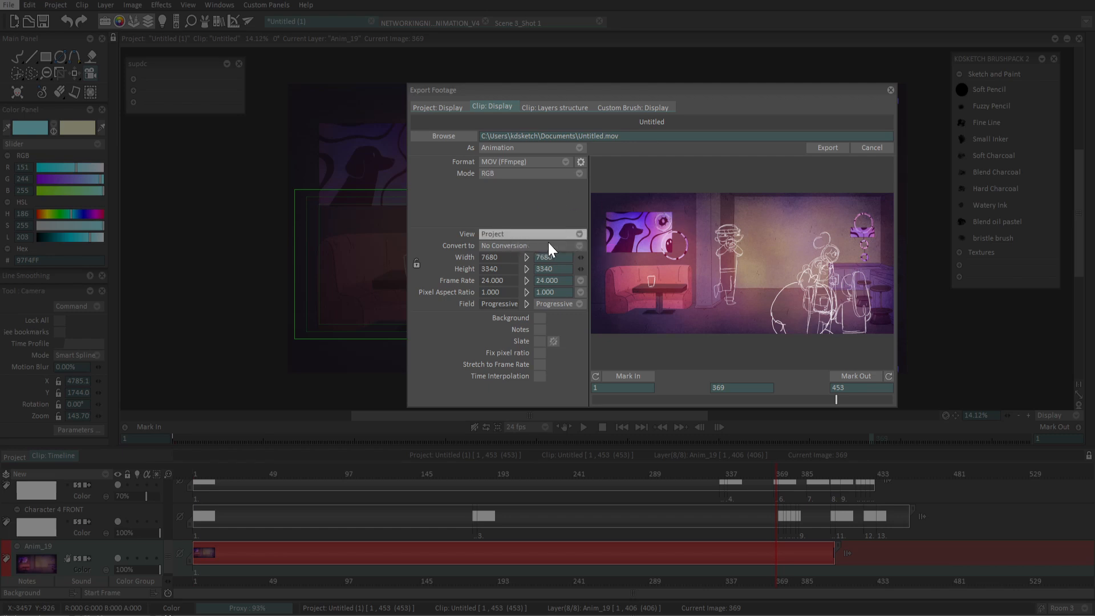